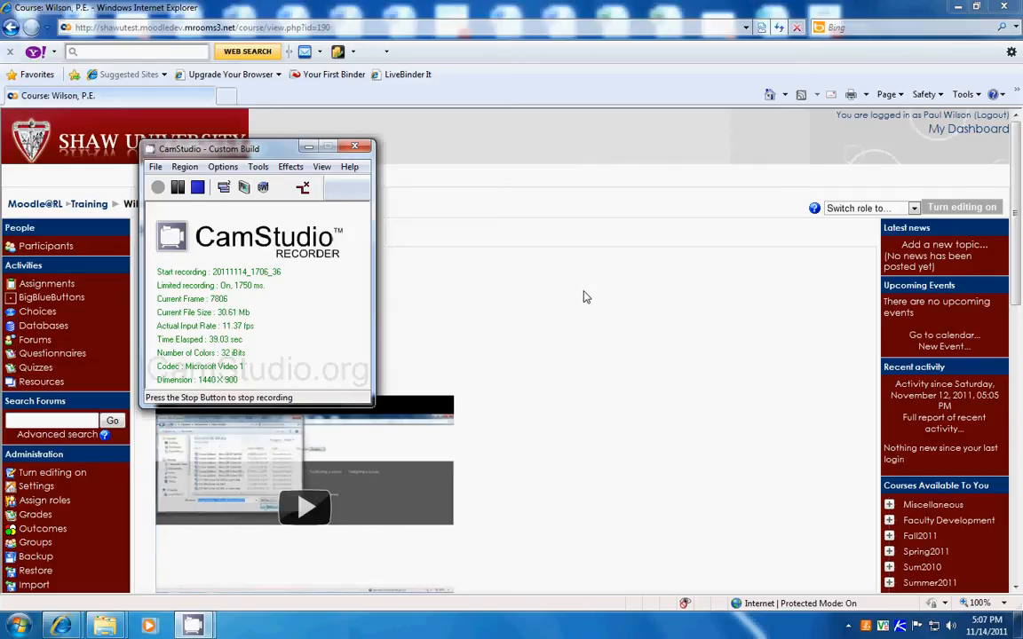
# - Turn on editing for the course and open its Groups administration page
pyautogui.click(947, 207)
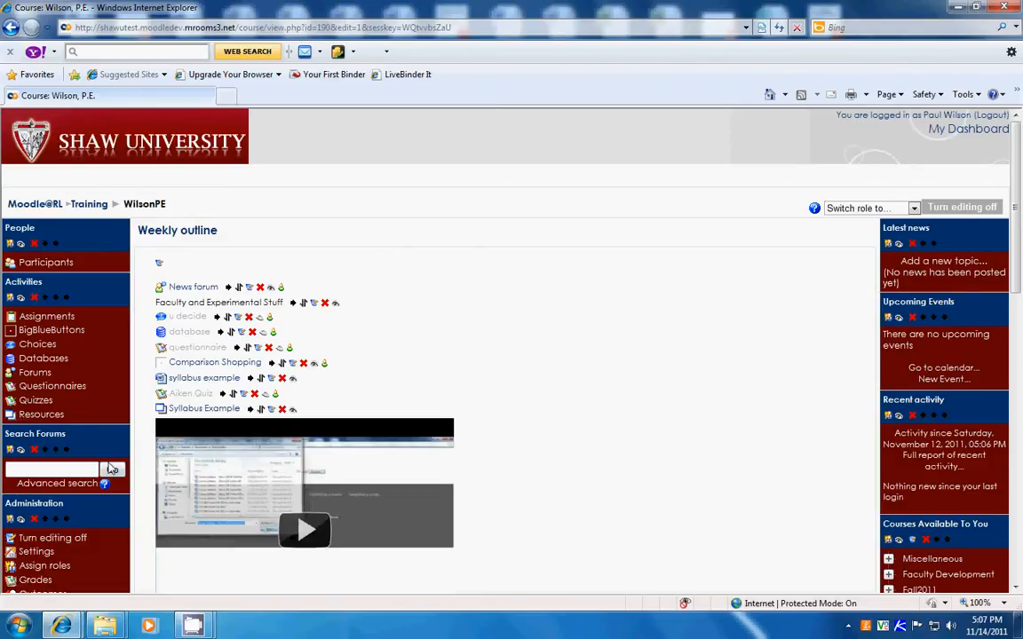
pyautogui.scroll(-2, 96, 417)
pyautogui.scroll(-2, 108, 469)
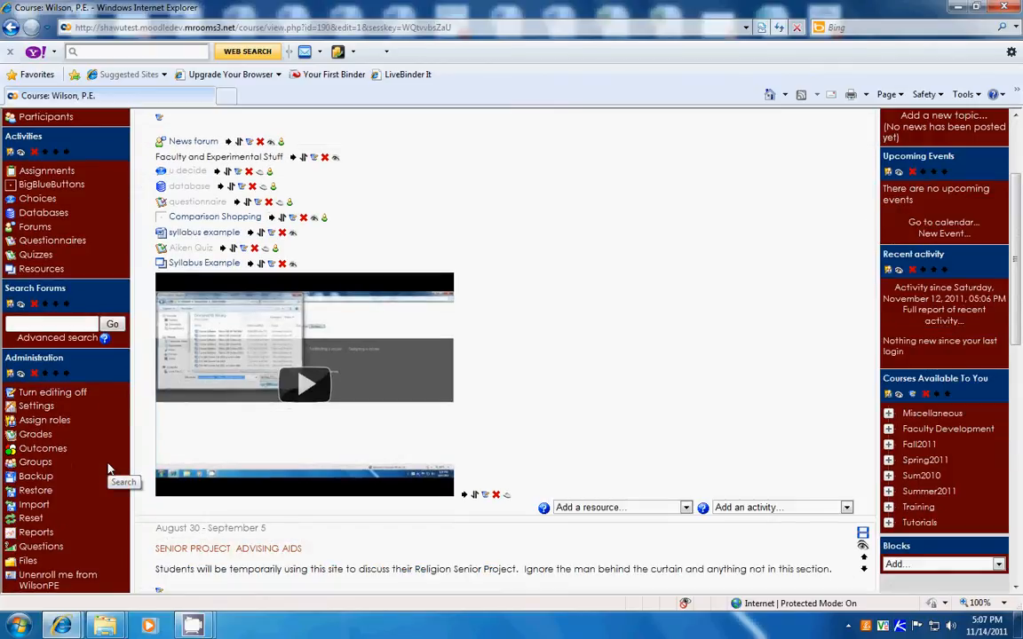
pyautogui.click(32, 463)
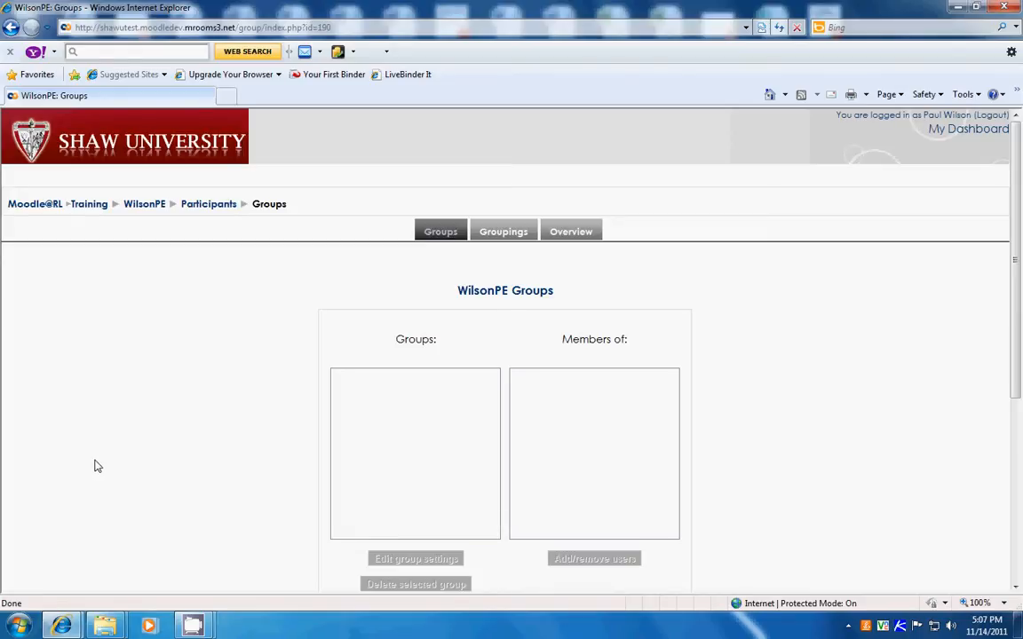
pyautogui.scroll(-1, 94, 467)
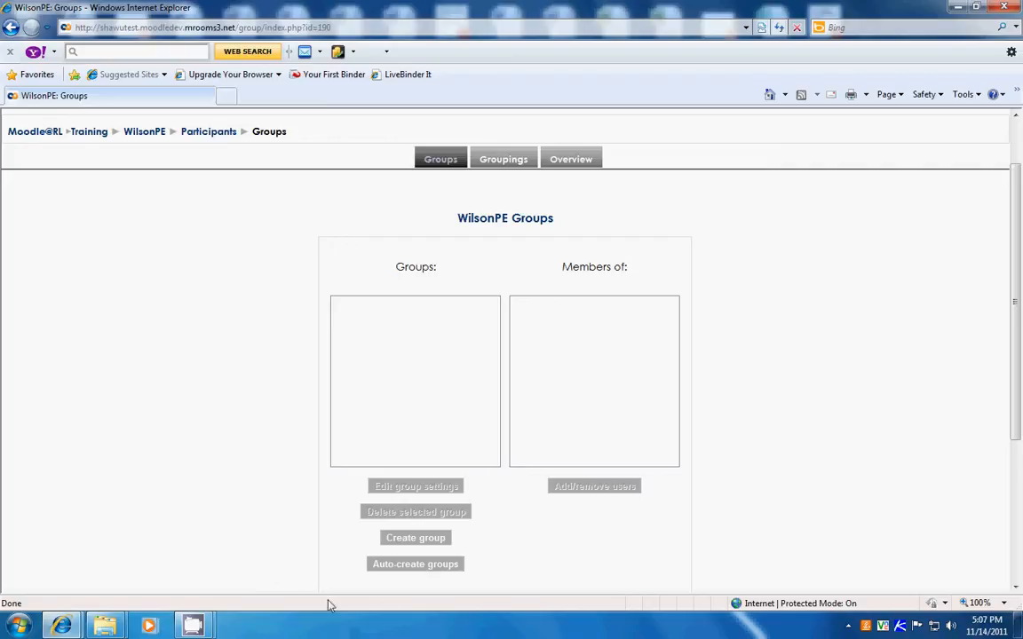
# - Auto-create groups from the Student role, specifying members per group with a count of 2
pyautogui.click(400, 567)
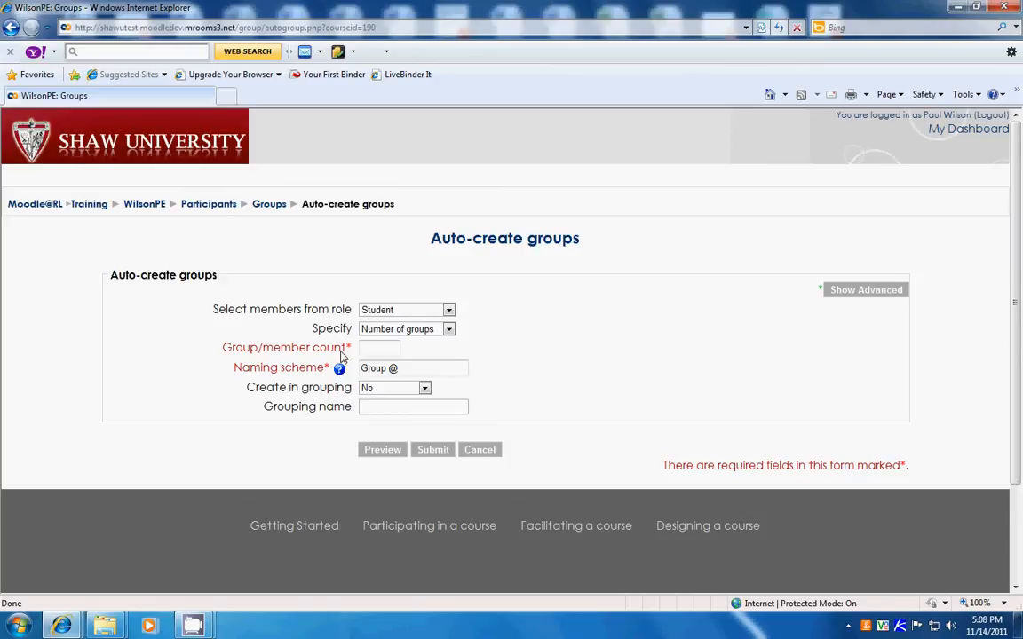
pyautogui.click(450, 331)
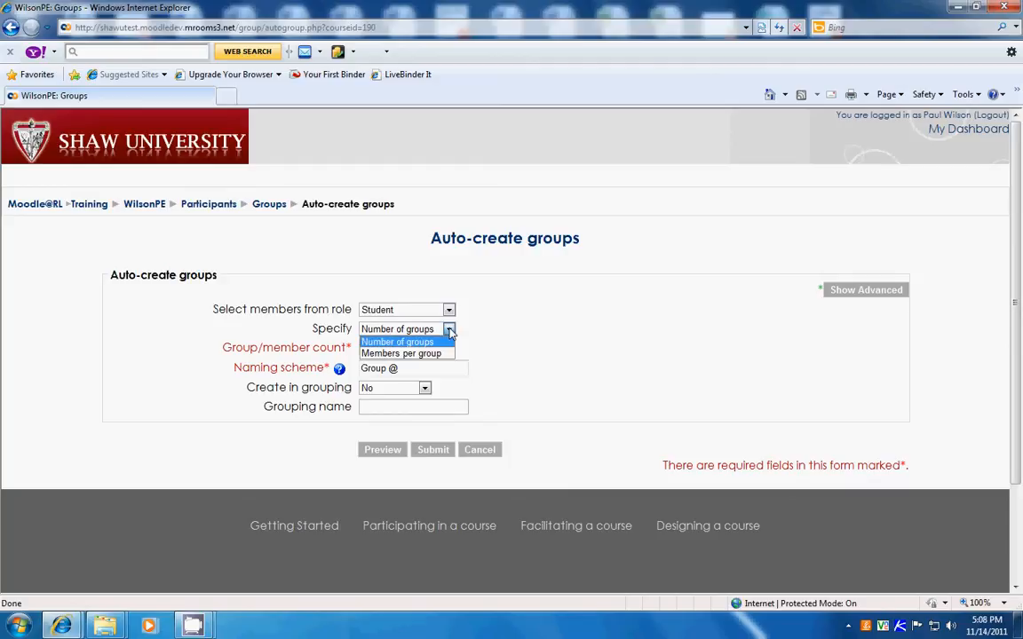
pyautogui.click(437, 354)
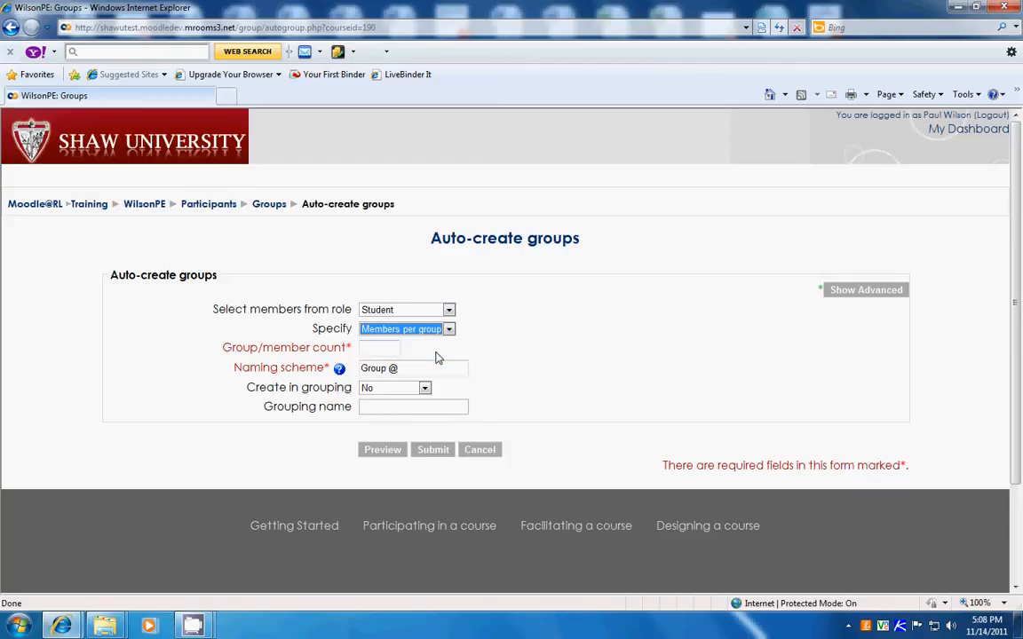
pyautogui.click(388, 349)
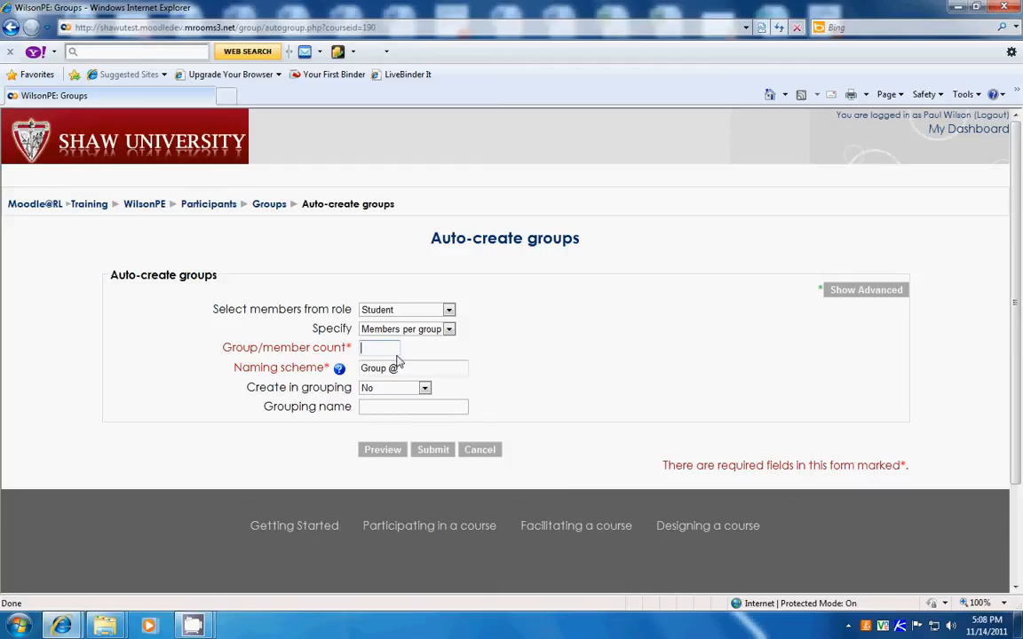
pyautogui.write('2')
pyautogui.click(432, 450)
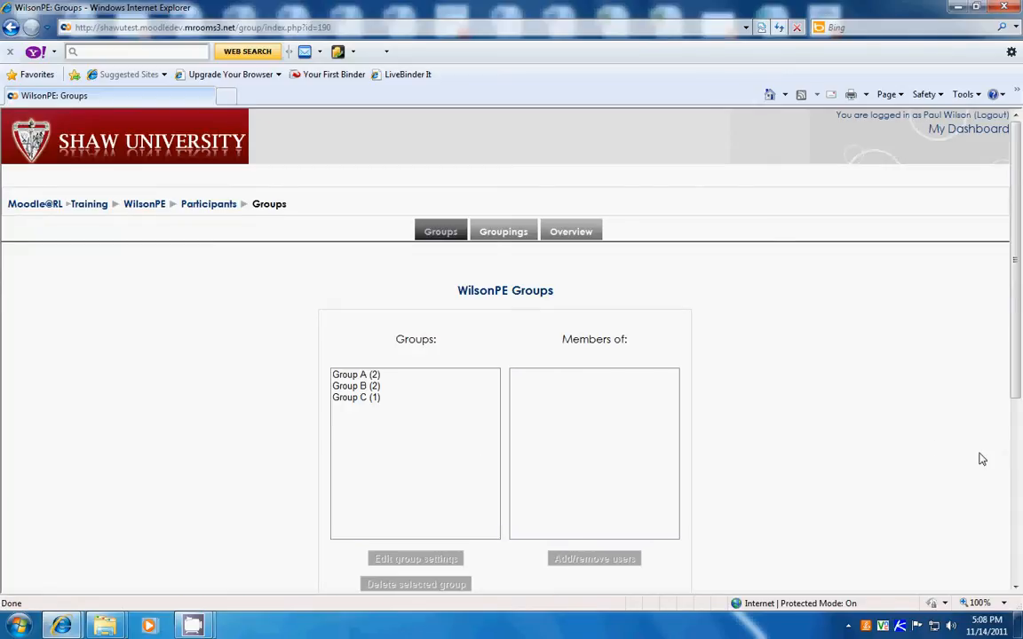
# - Select Group A to show its members and open its Add/remove users page
pyautogui.scroll(-2, 983, 459)
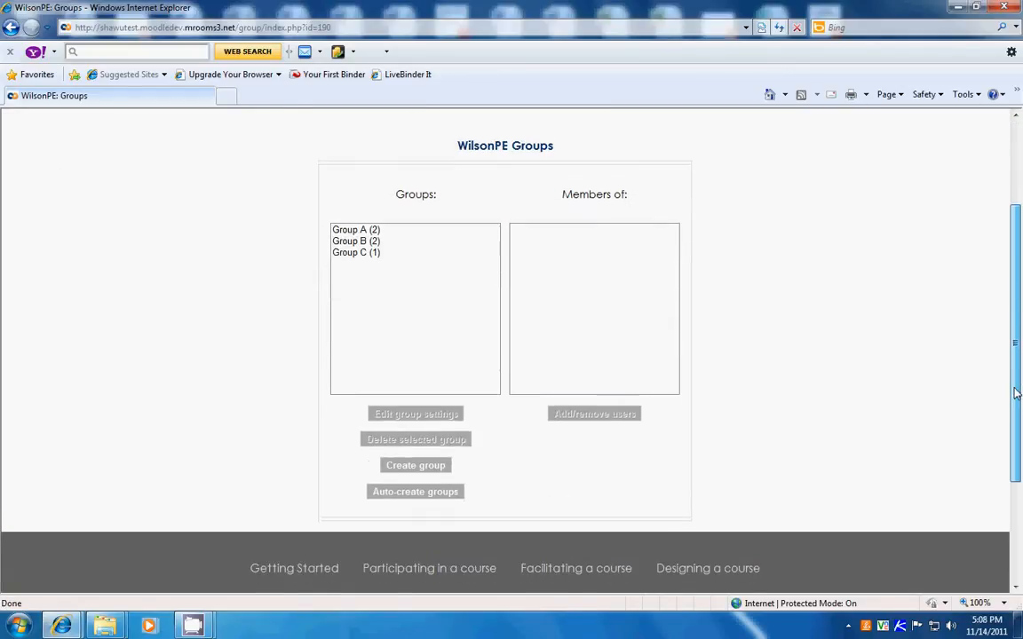
pyautogui.moveTo(1017, 394); pyautogui.dragTo(1017, 372)
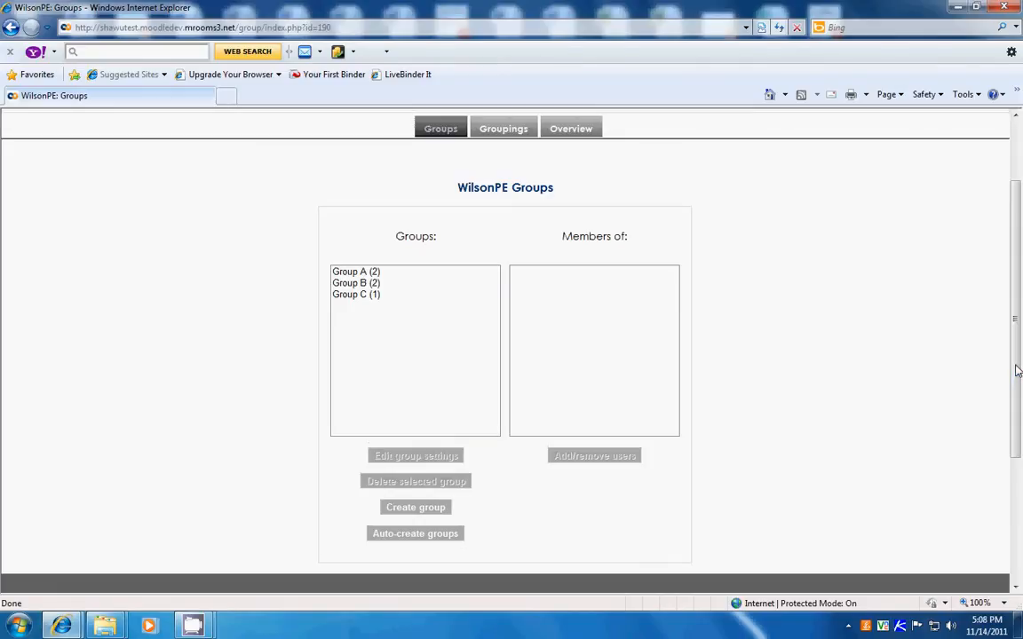
pyautogui.click(344, 274)
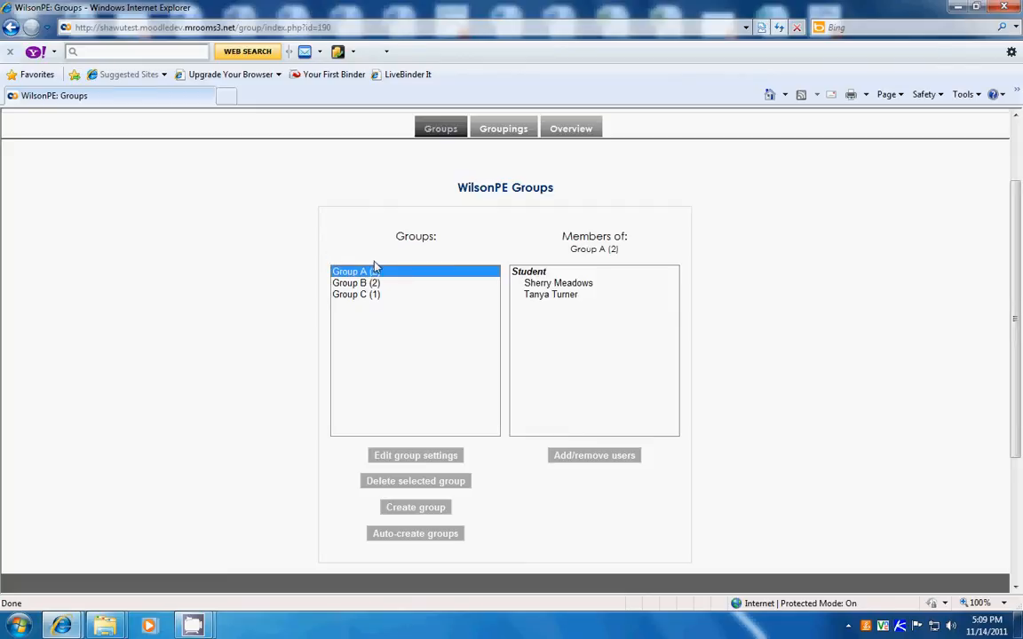
pyautogui.click(584, 455)
pyautogui.click(583, 456)
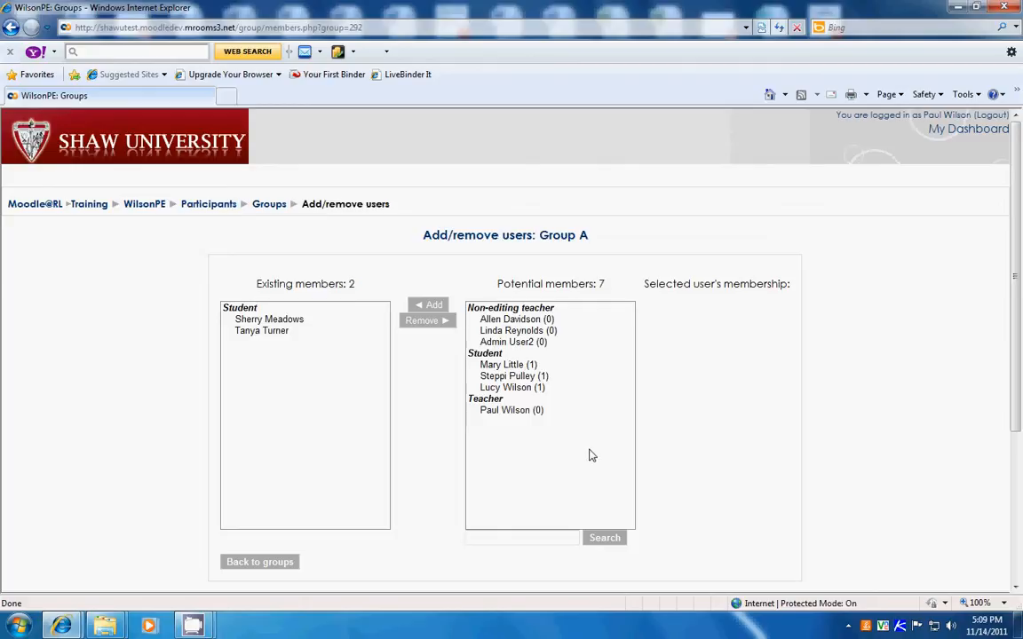
# - Add the course teacher to Group A and remove the teacher from it again
pyautogui.click(520, 411)
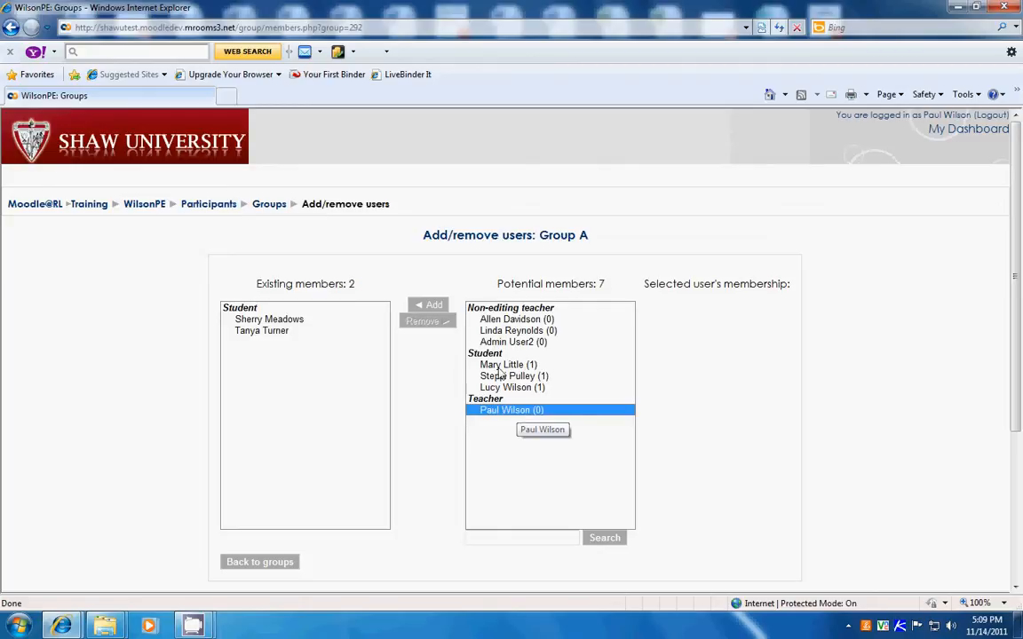
pyautogui.click(436, 306)
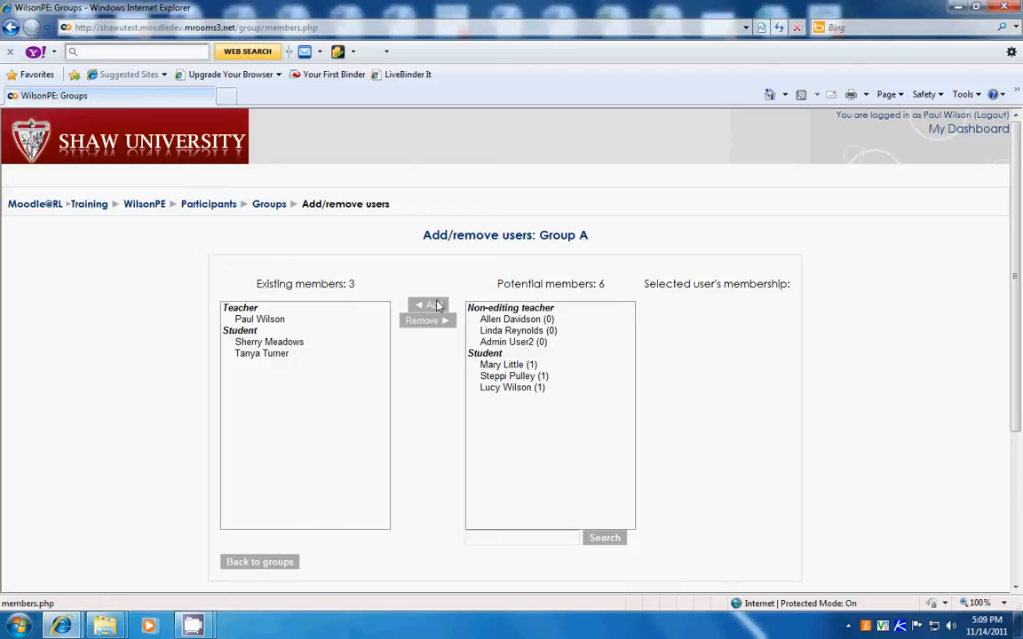
pyautogui.click(266, 320)
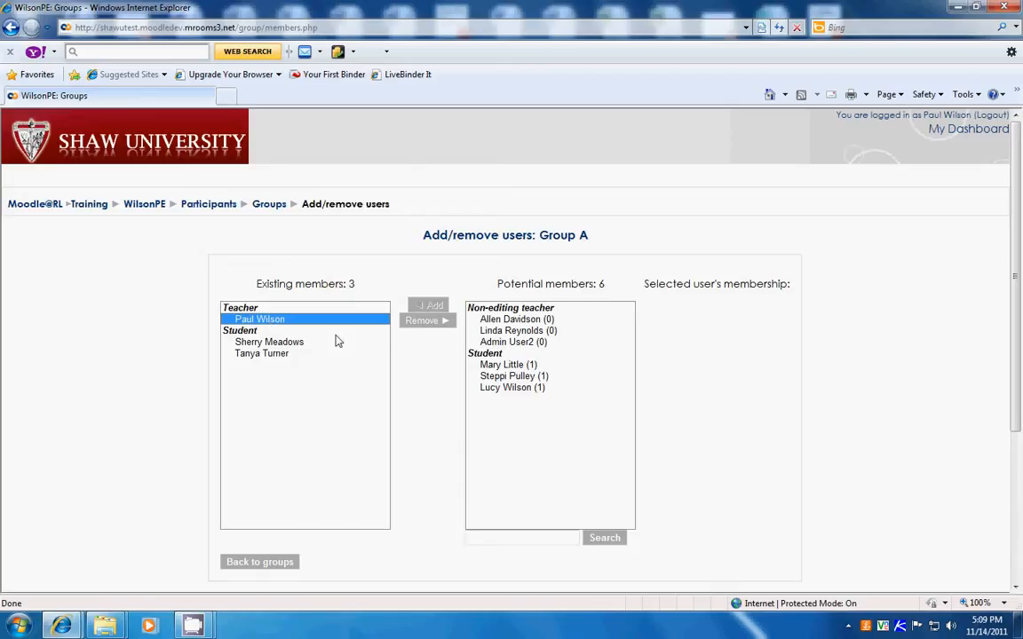
pyautogui.click(421, 325)
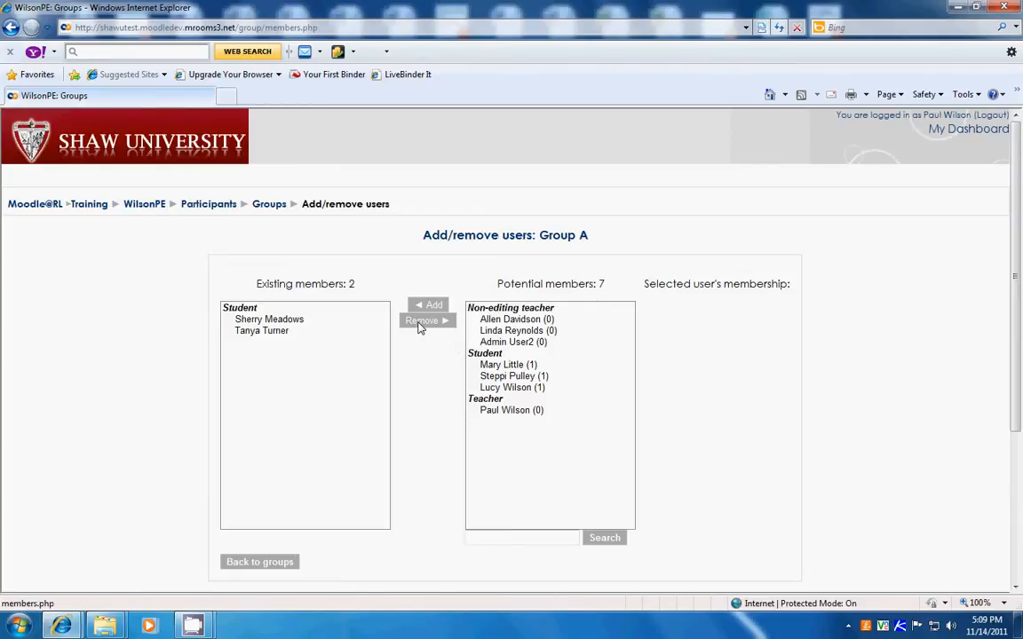
# - Add the course teacher to Group A and open the overview of all course groups
pyautogui.click(509, 412)
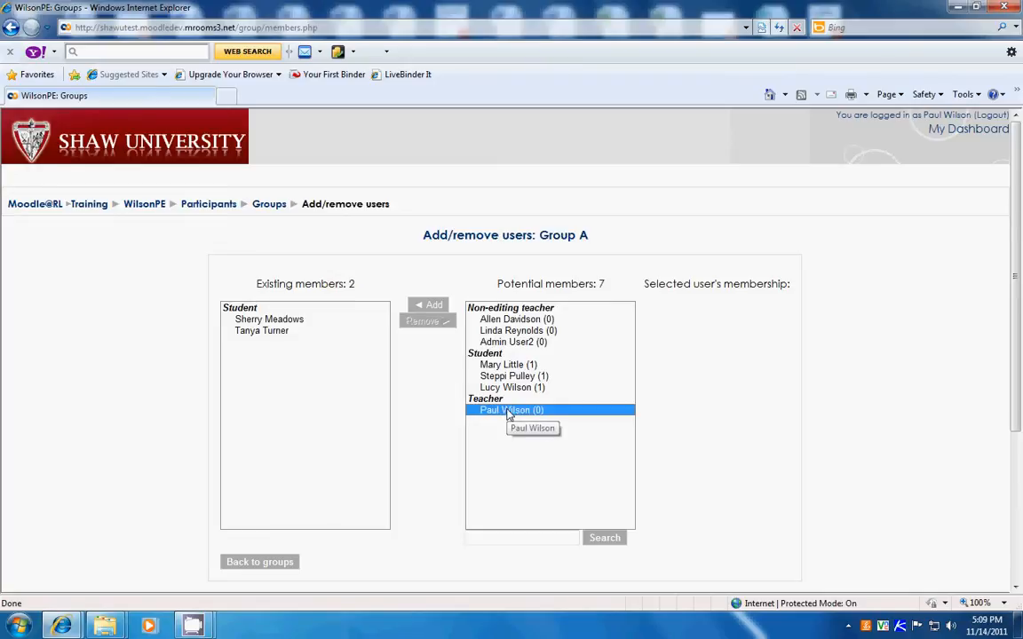
pyautogui.click(430, 307)
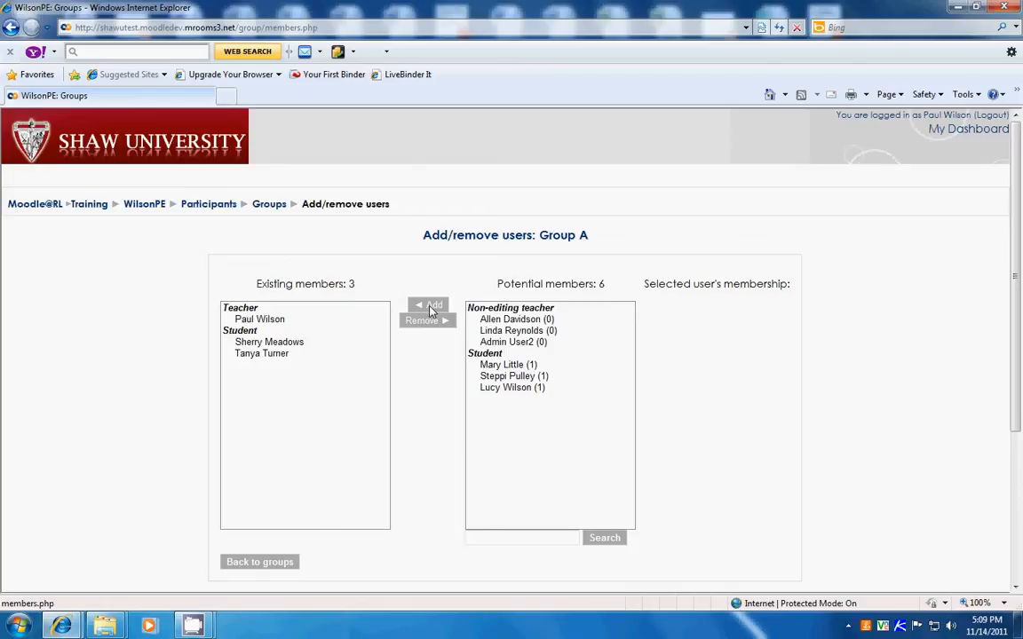
pyautogui.click(268, 205)
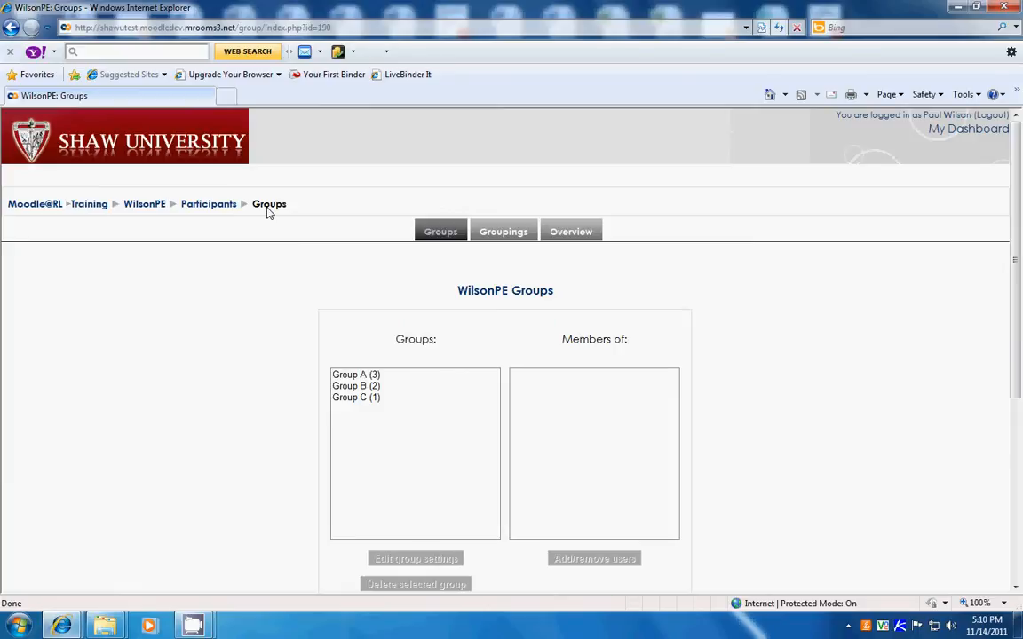
pyautogui.click(575, 235)
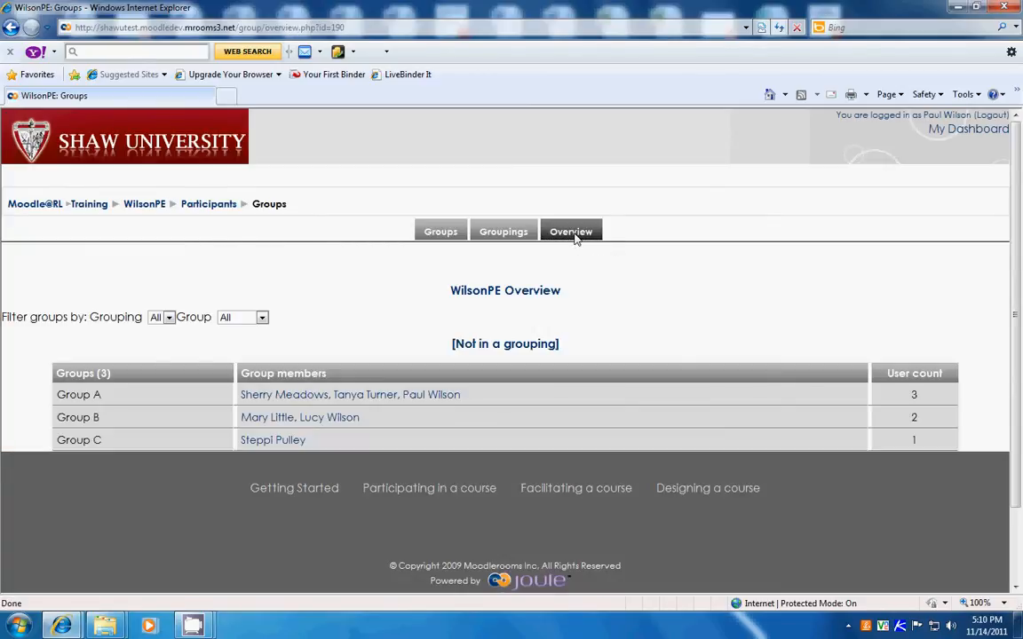
# - Create a grouping named "work" with the description "work" and save it
pyautogui.click(503, 239)
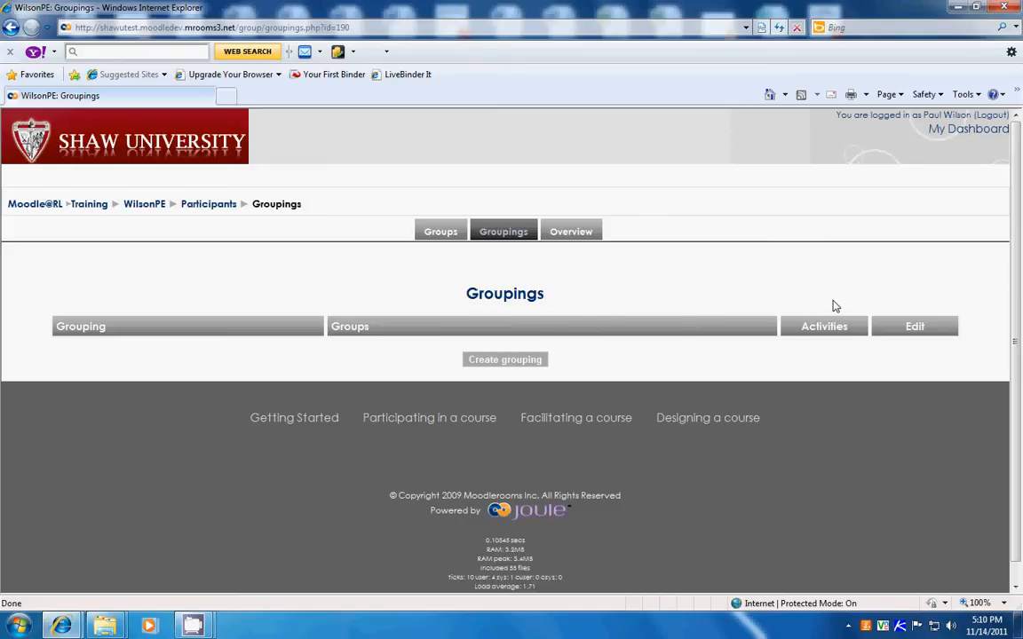
pyautogui.click(495, 360)
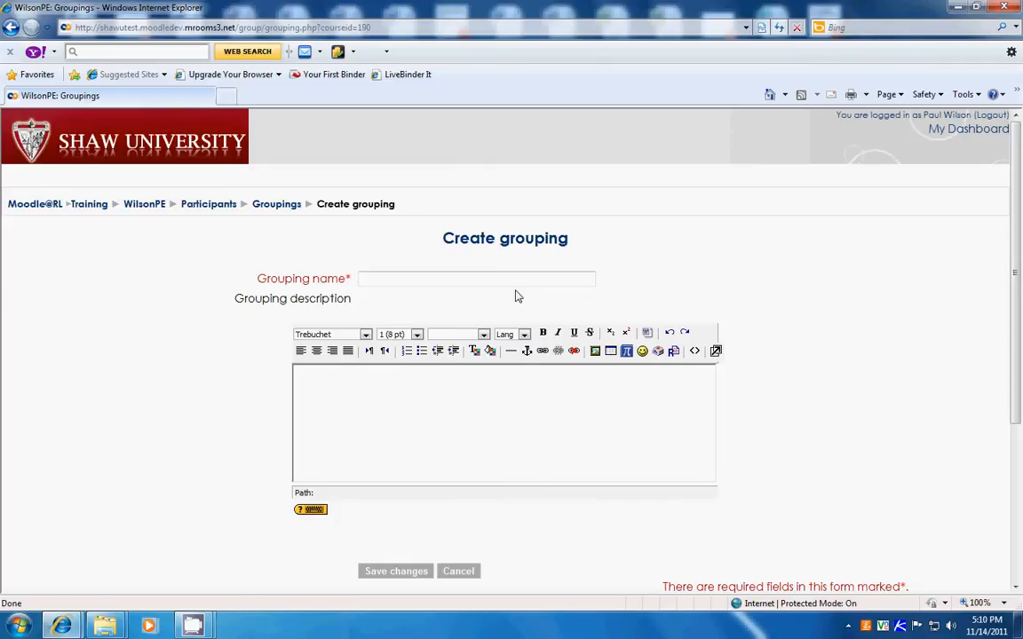
pyautogui.click(383, 282)
pyautogui.write('work')
pyautogui.click(355, 375)
pyautogui.write('wo')
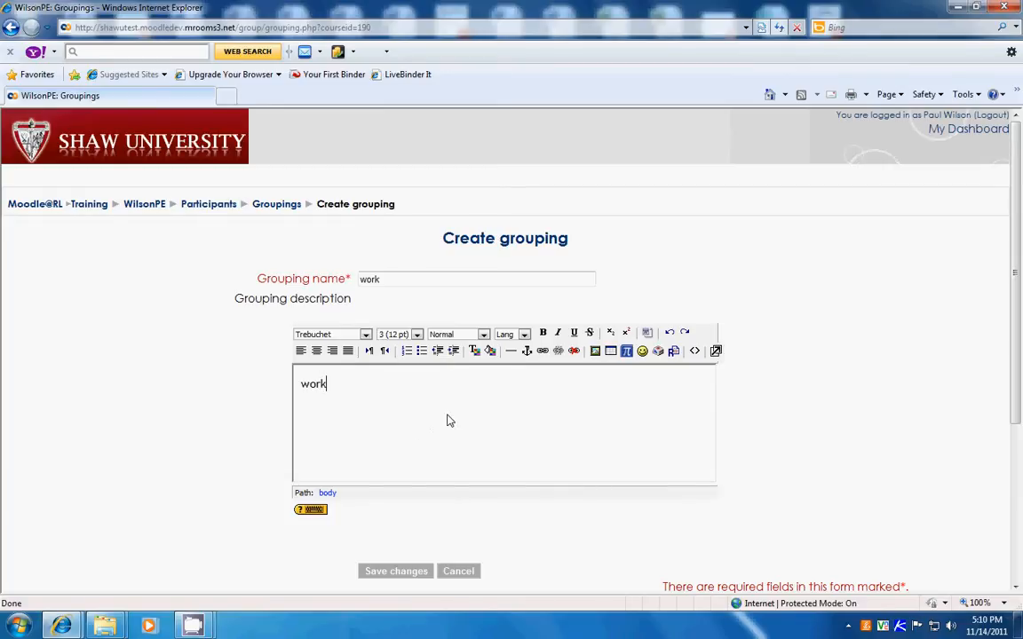
pyautogui.scroll(-2, 458, 409)
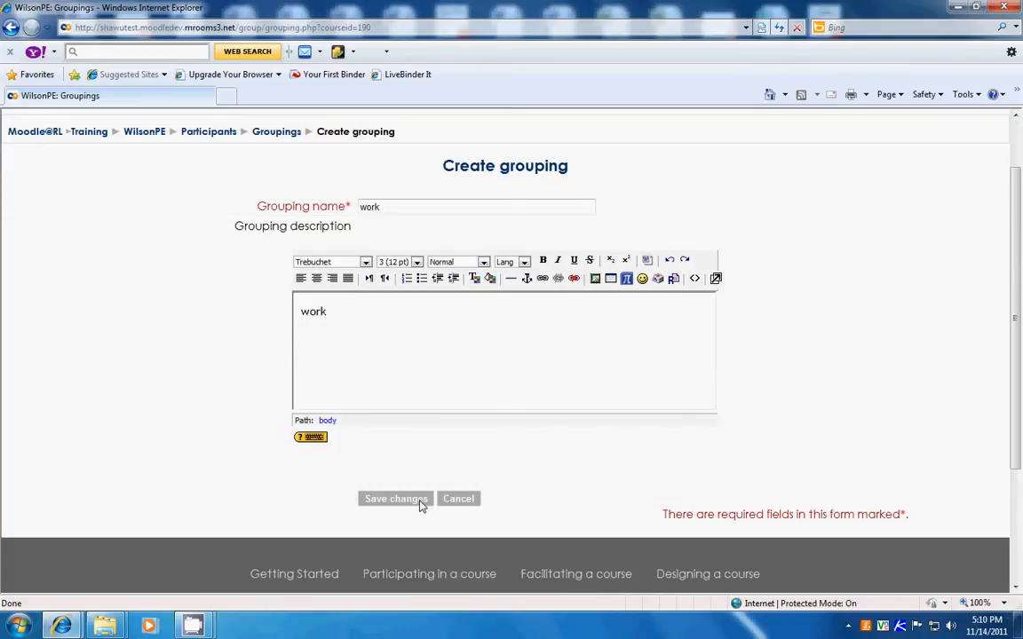
pyautogui.click(396, 499)
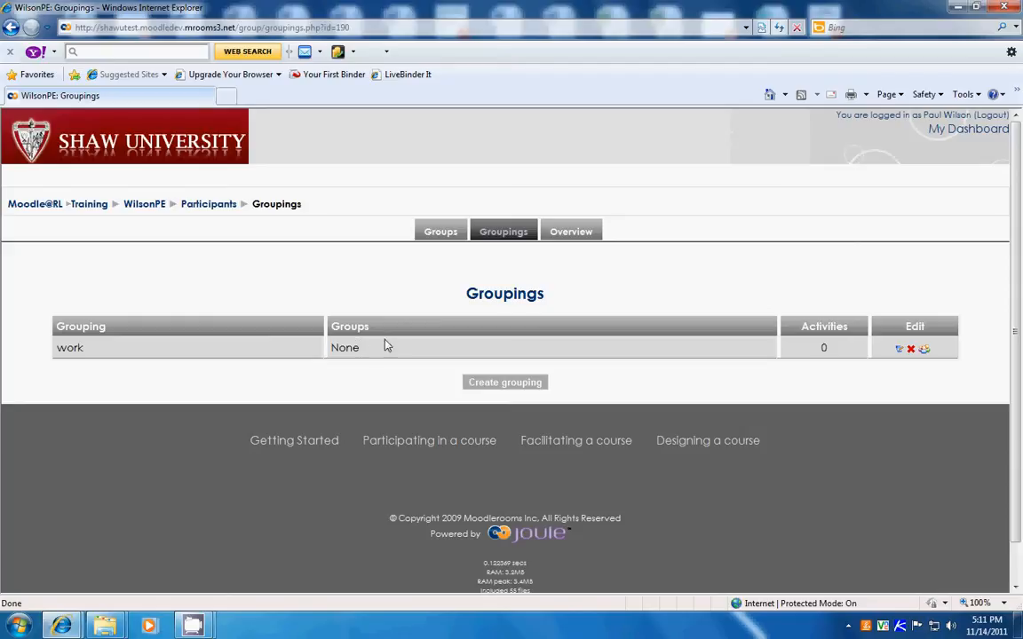
# - Add Group A, Group B and Group C to the "work" grouping and return to the groupings list
pyautogui.click(924, 352)
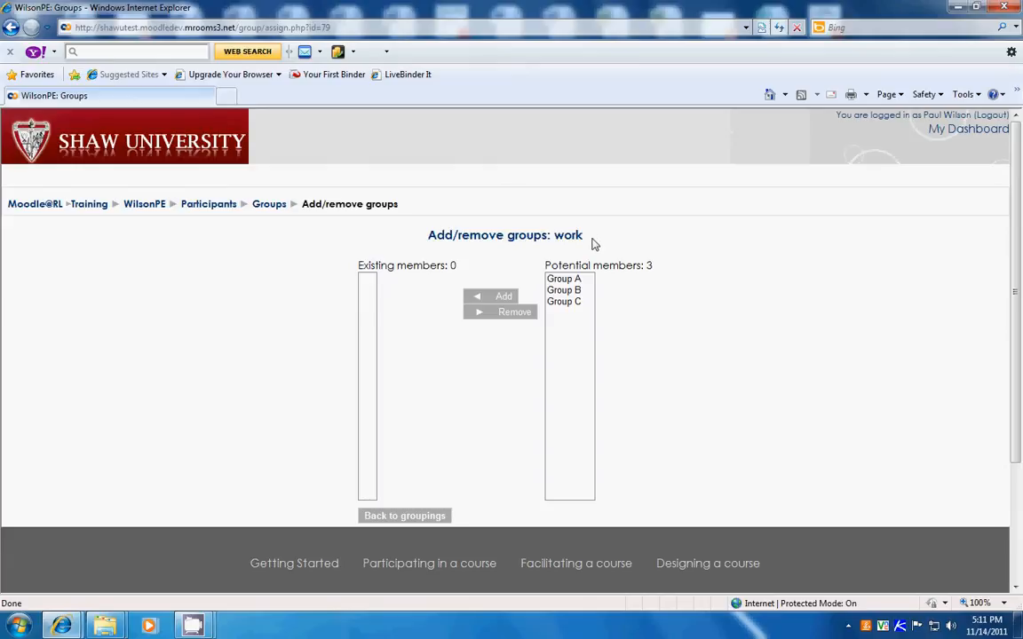
pyautogui.click(562, 280)
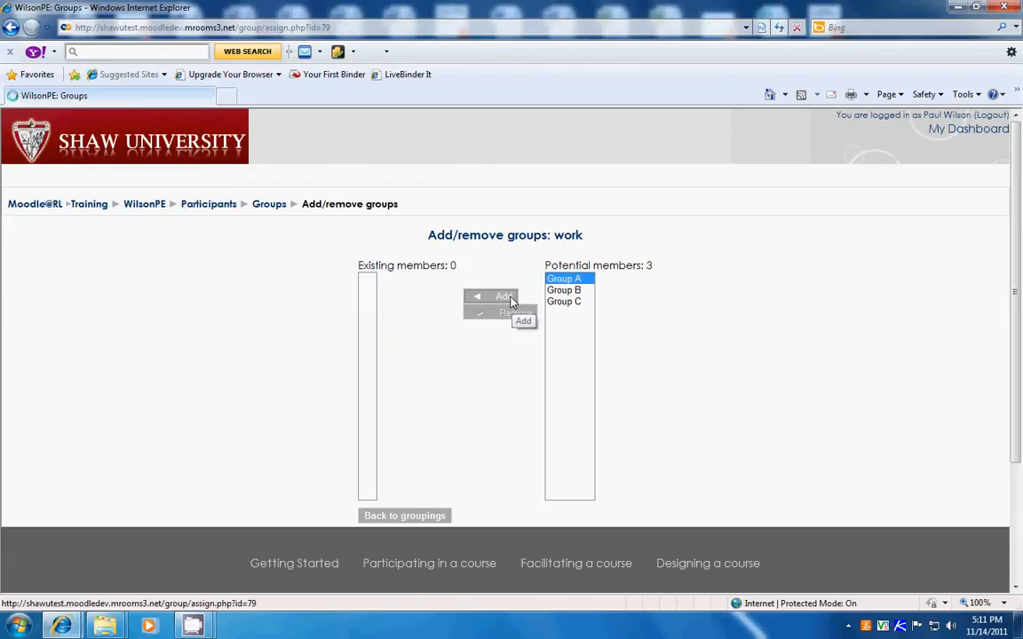
pyautogui.click(511, 301)
pyautogui.click(561, 280)
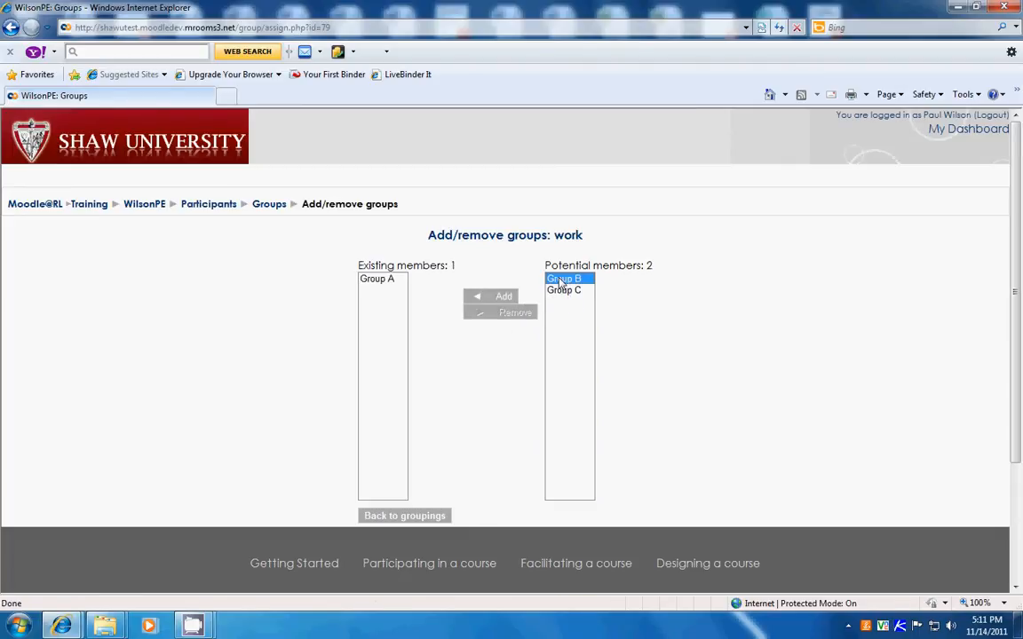
pyautogui.click(499, 295)
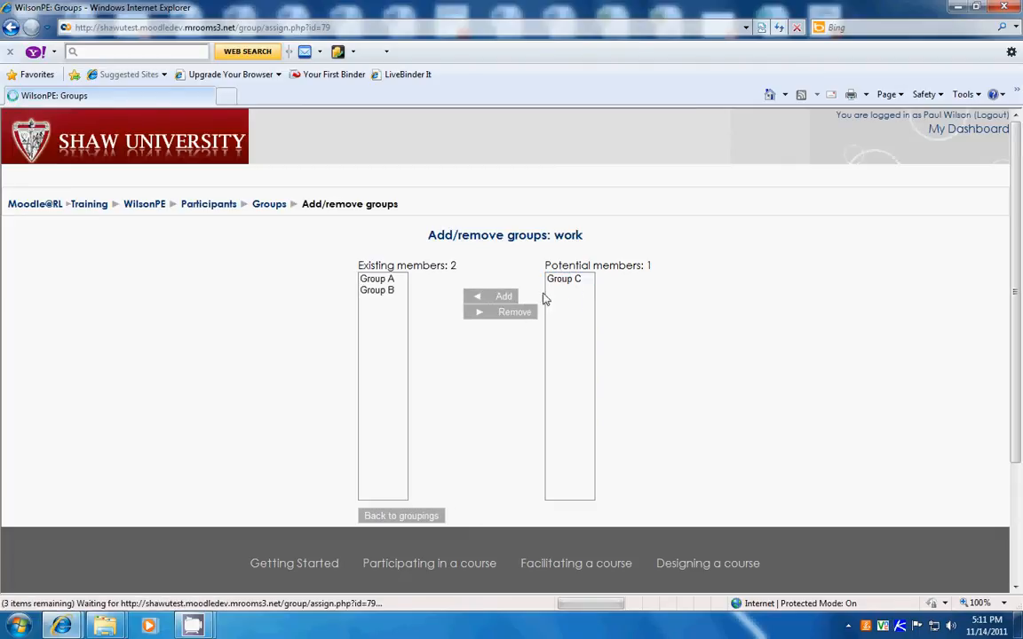
pyautogui.click(568, 283)
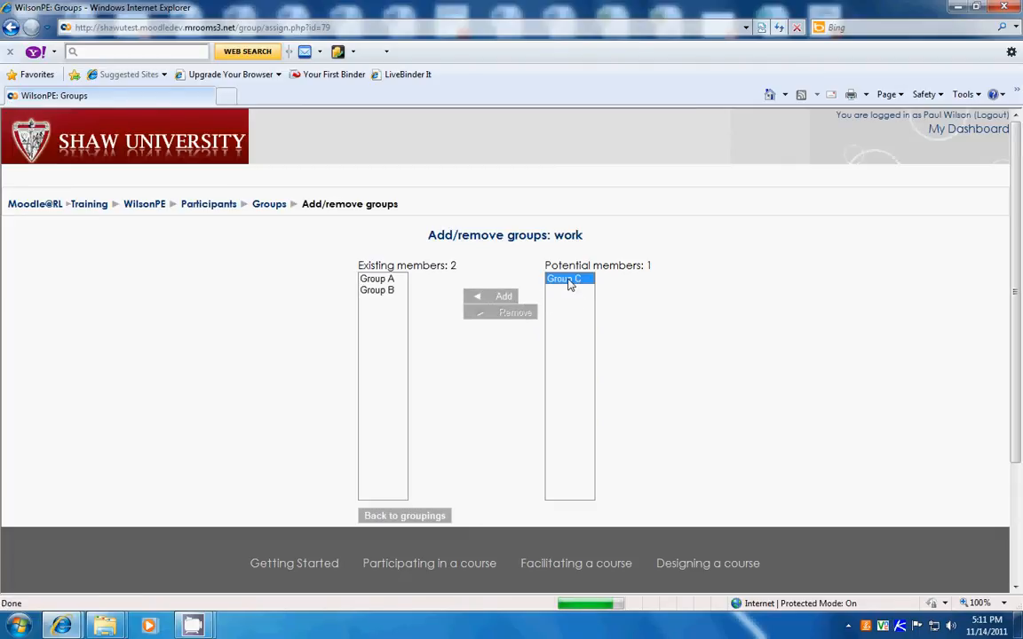
pyautogui.click(509, 300)
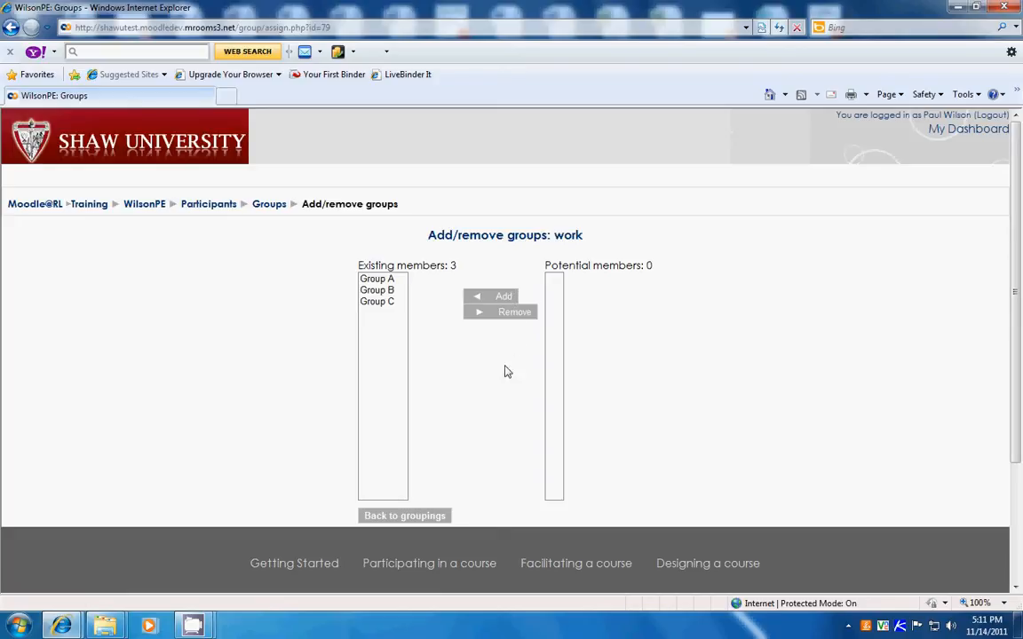
pyautogui.click(425, 516)
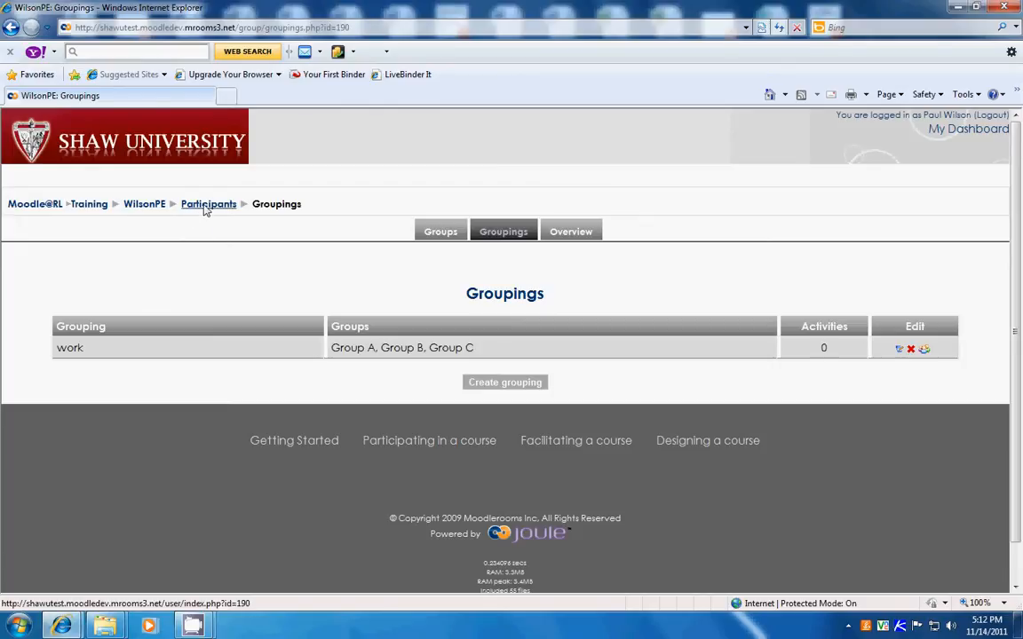
# - Return to the course page and open the settings of the "8 Forum Discussion" forum for editing
pyautogui.click(148, 206)
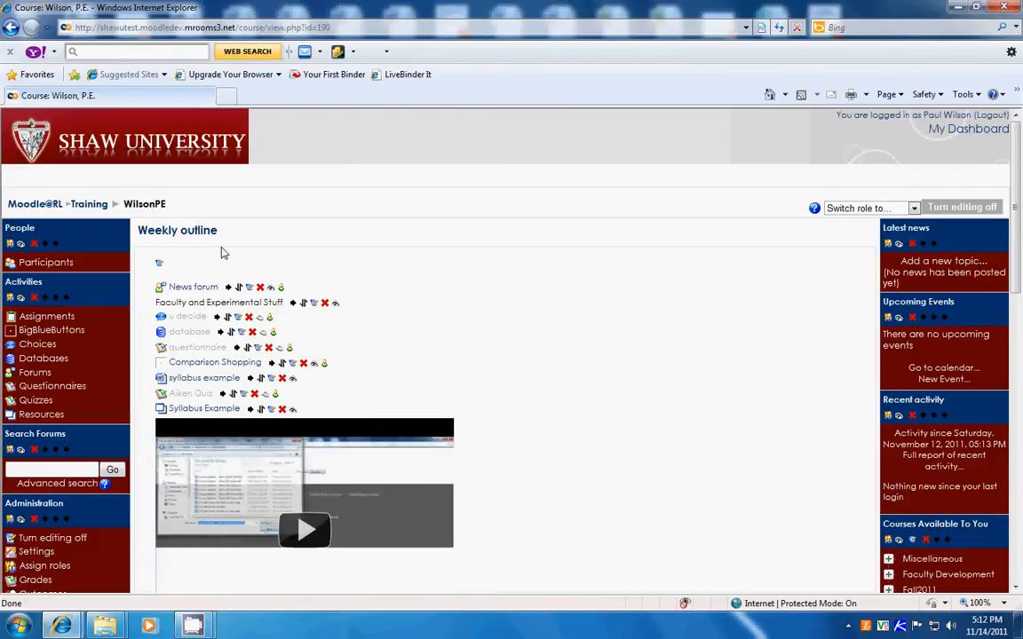
pyautogui.scroll(-5, 233, 258)
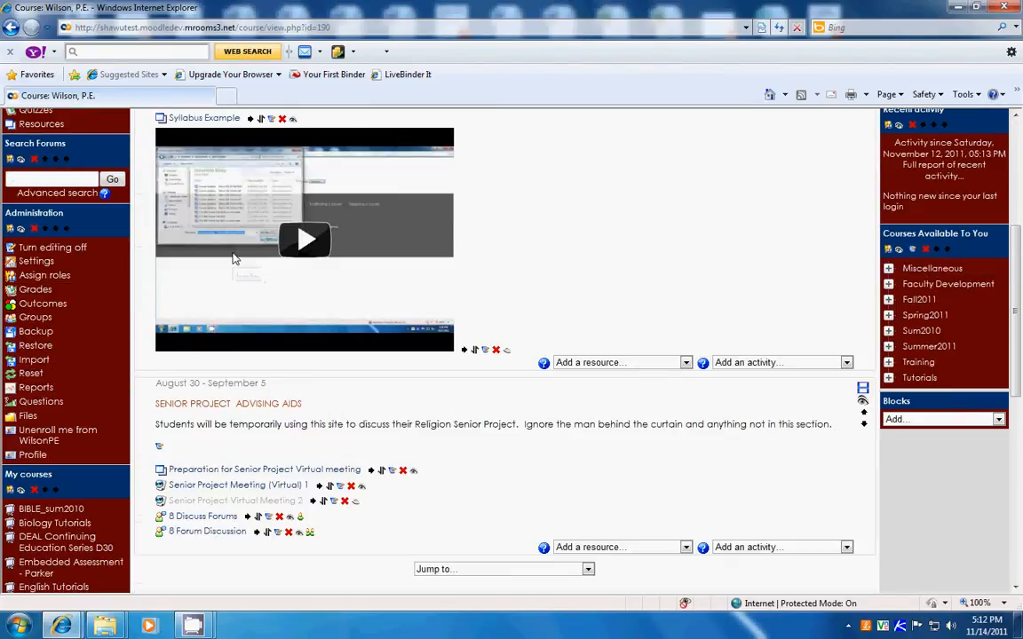
pyautogui.scroll(-2, 233, 257)
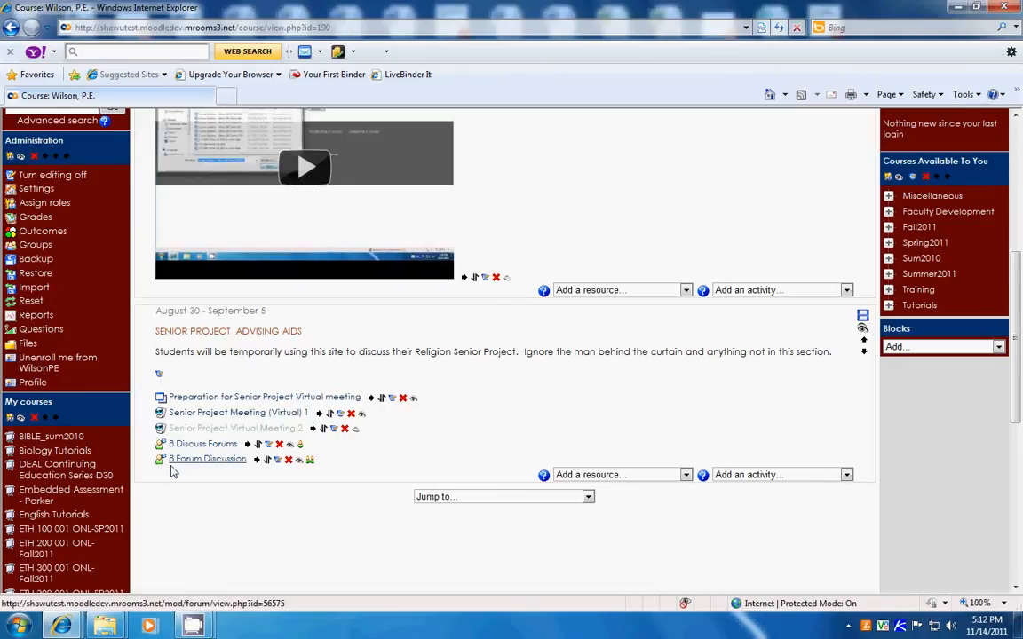
pyautogui.click(277, 460)
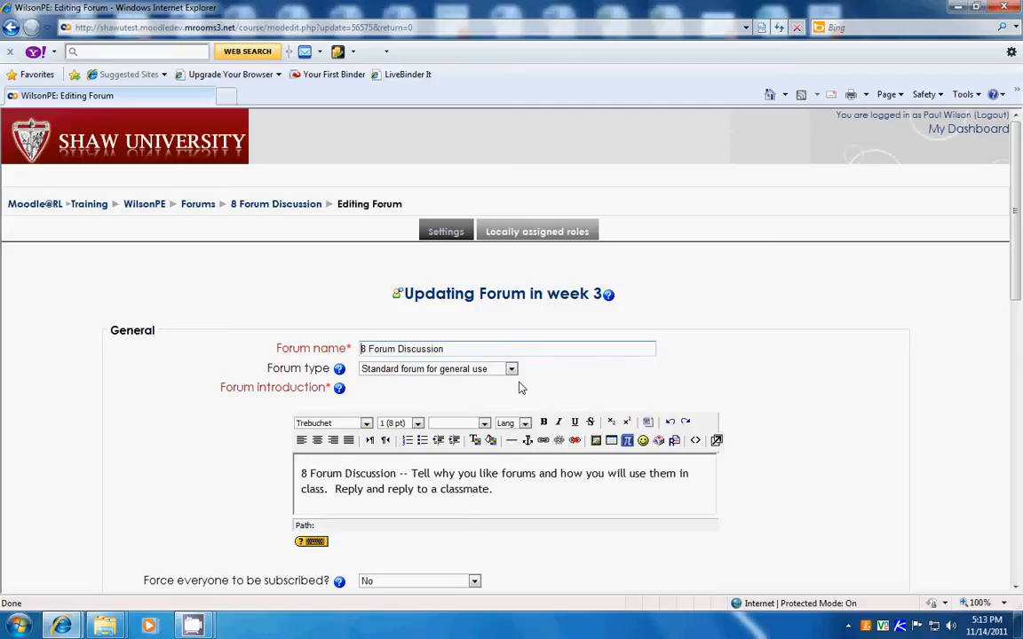
# - Set the forum's group mode to Visible groups and its grouping to "work", and save and display the forum
pyautogui.scroll(-8, 521, 388)
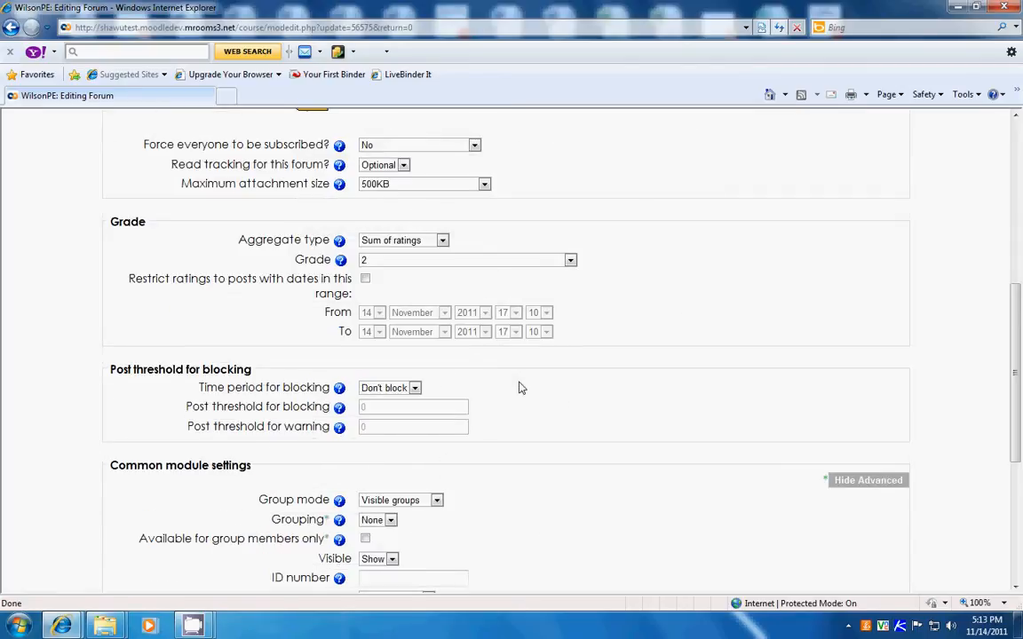
pyautogui.scroll(-1, 522, 388)
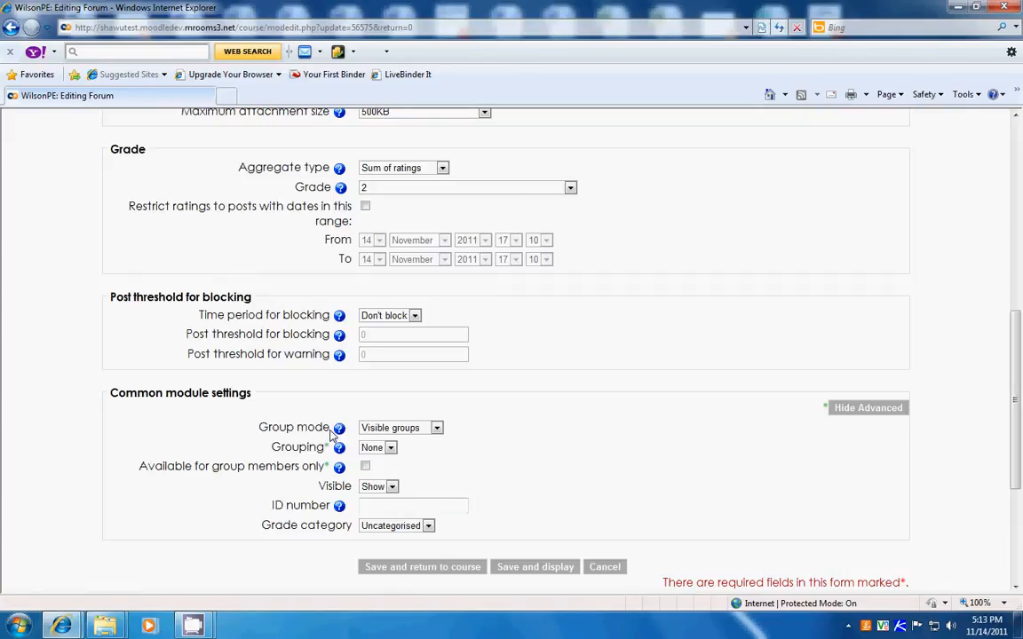
pyautogui.click(437, 429)
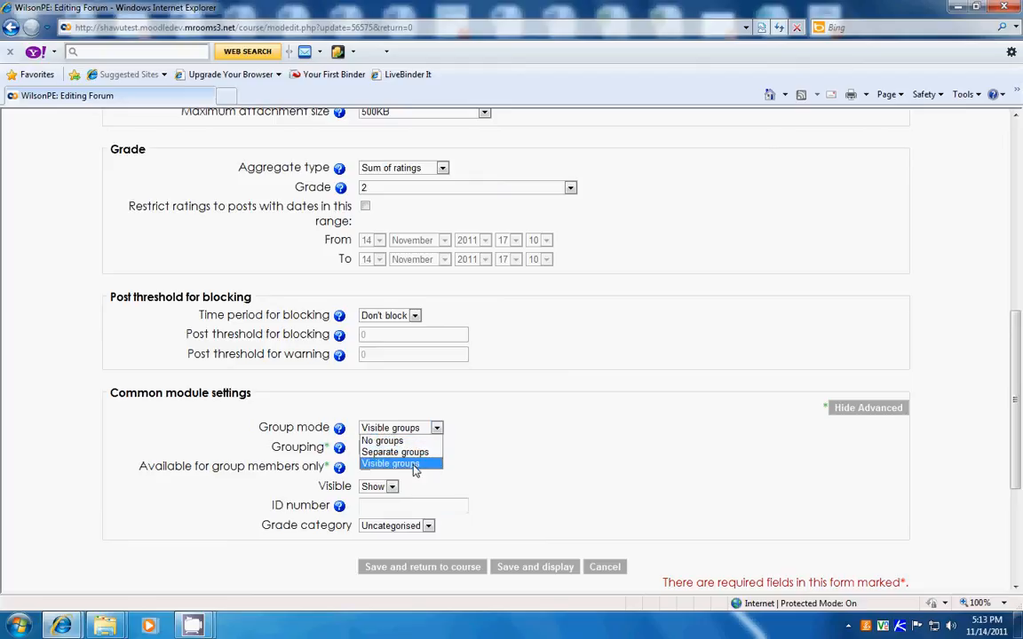
pyautogui.click(414, 464)
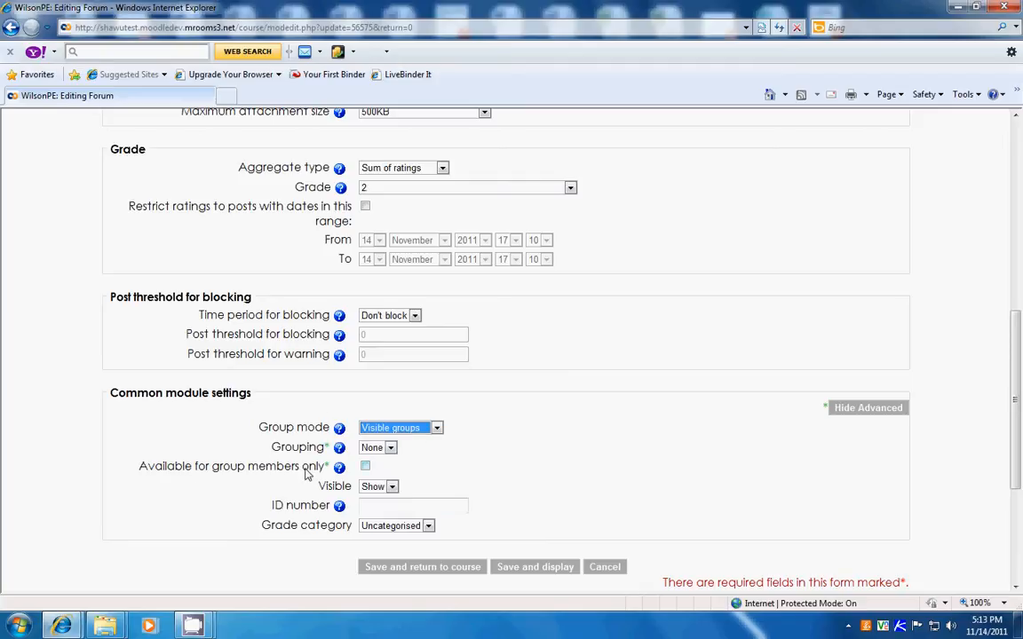
pyautogui.click(390, 449)
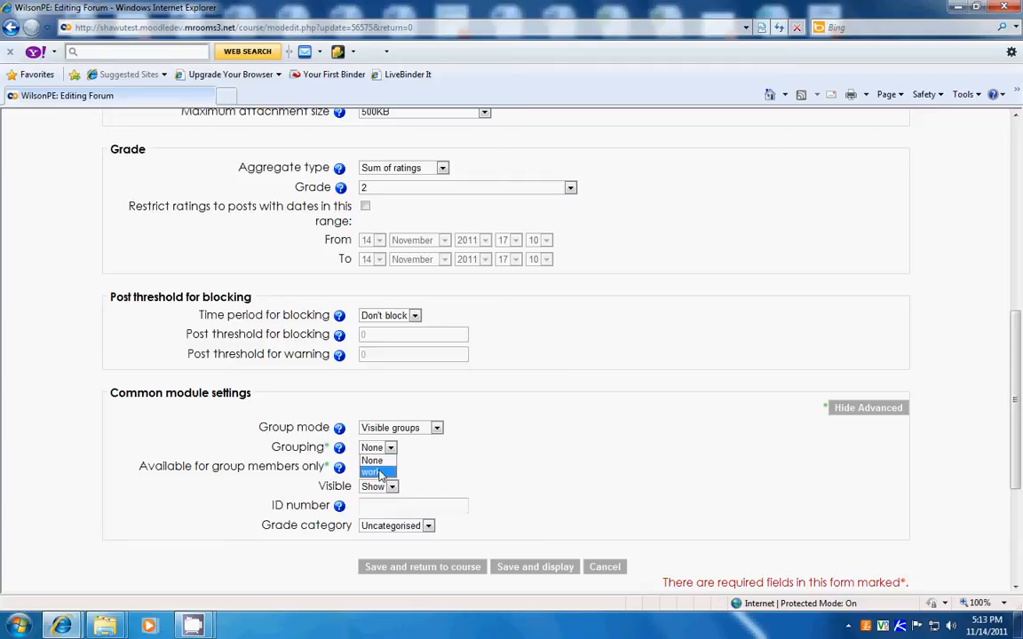
pyautogui.click(373, 472)
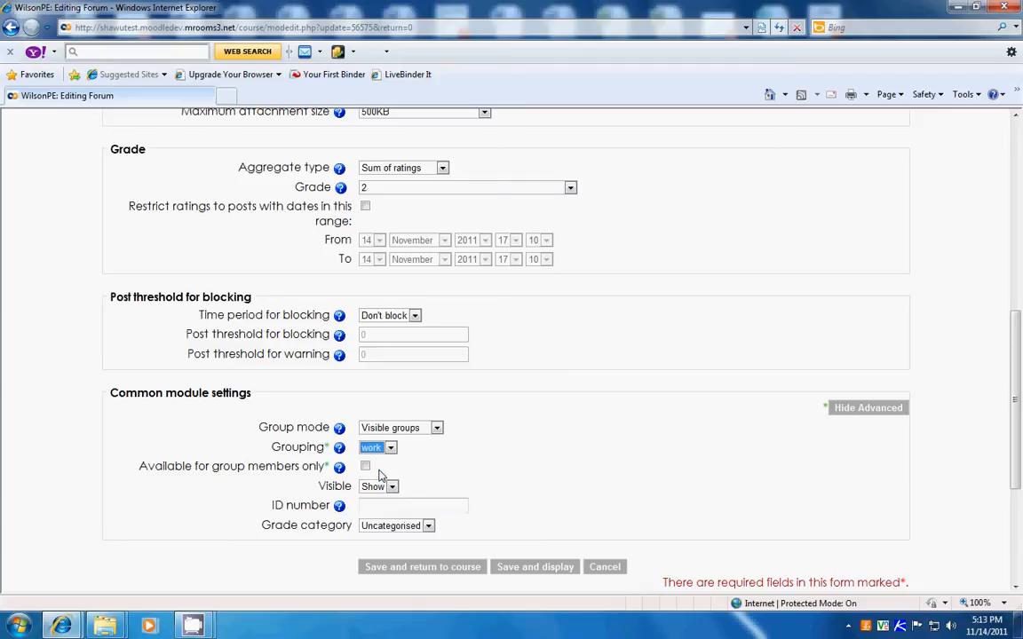
pyautogui.click(536, 567)
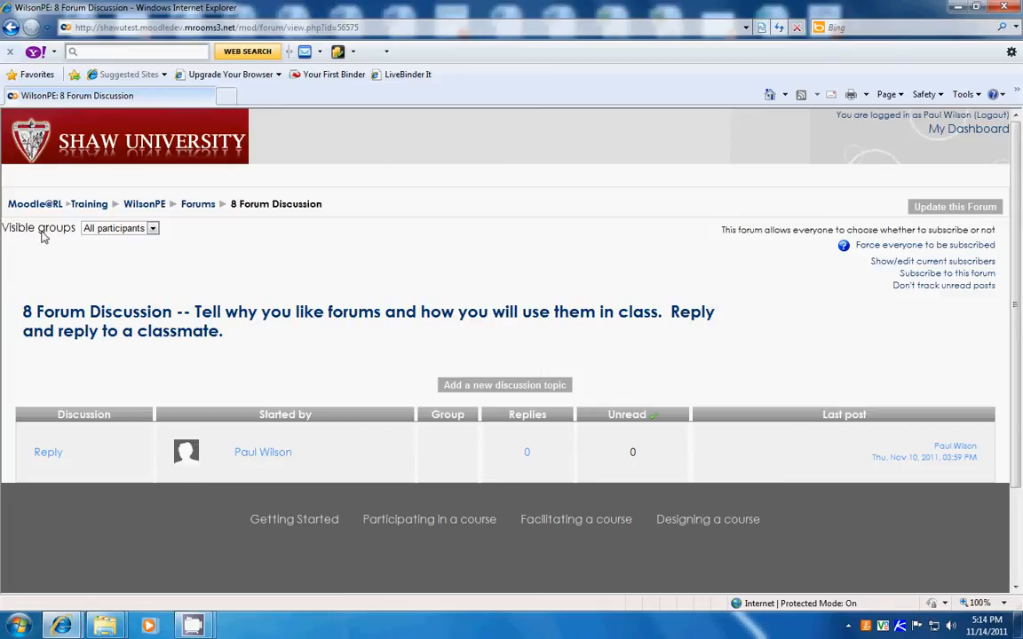
# - Check the visible groups choices in the forum and examine the forum's entry on the course page
pyautogui.click(152, 231)
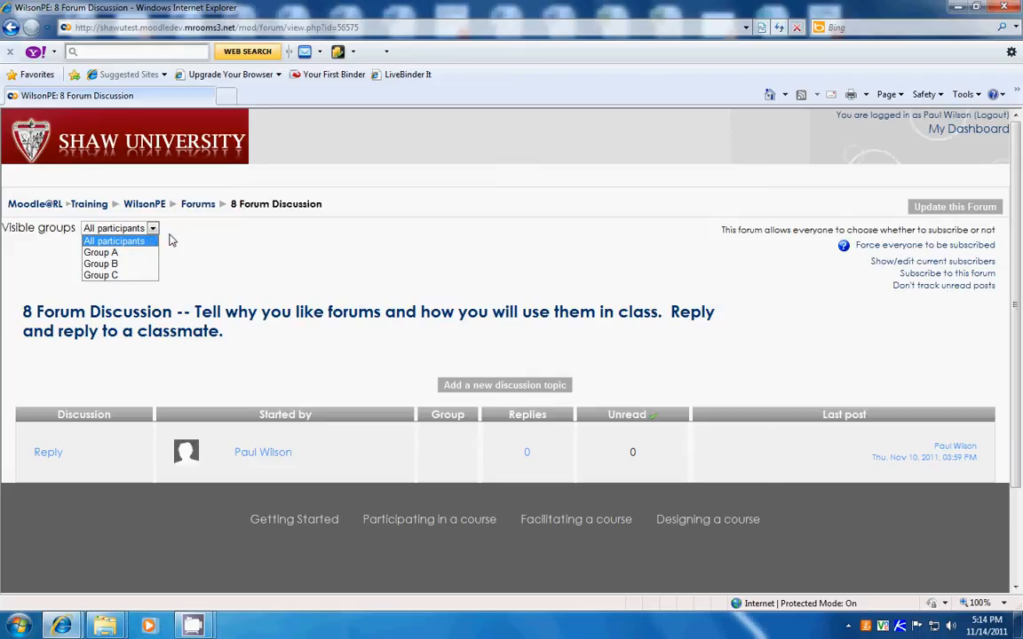
pyautogui.click(172, 240)
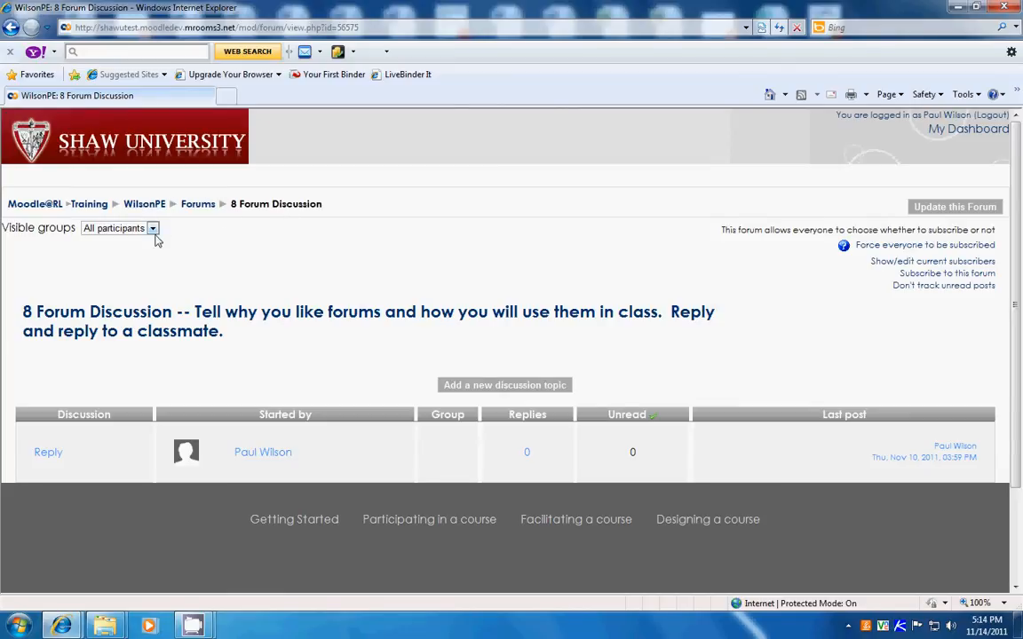
pyautogui.click(140, 206)
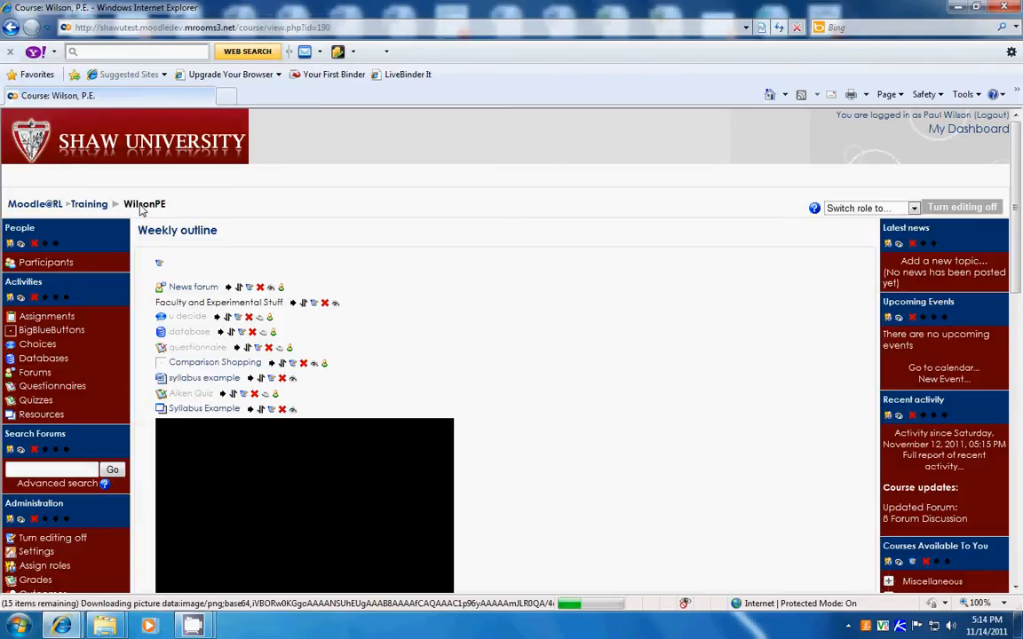
pyautogui.scroll(-3, 568, 373)
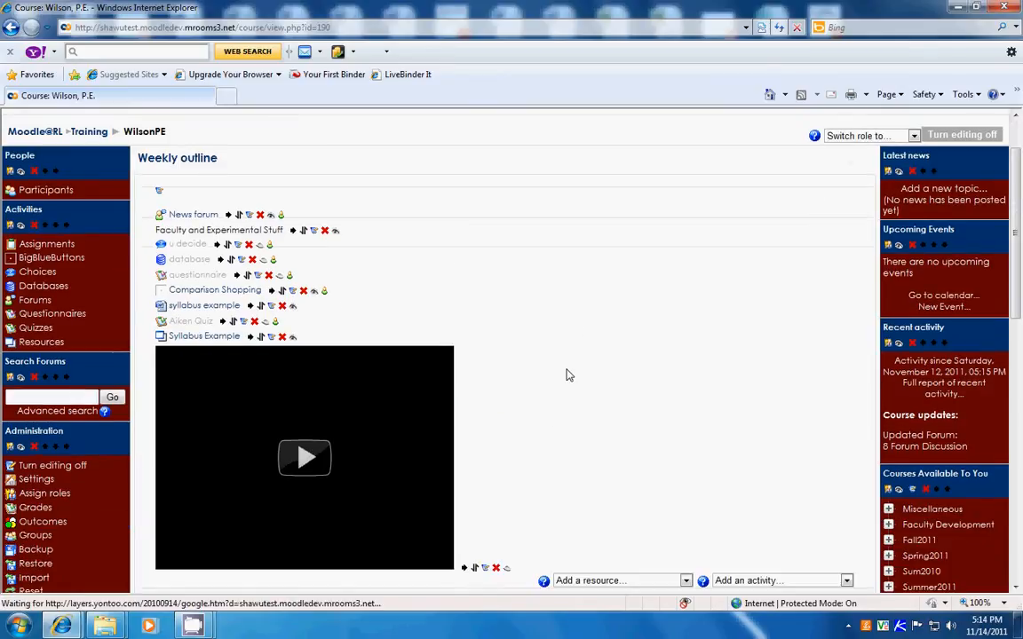
pyautogui.scroll(-3, 568, 375)
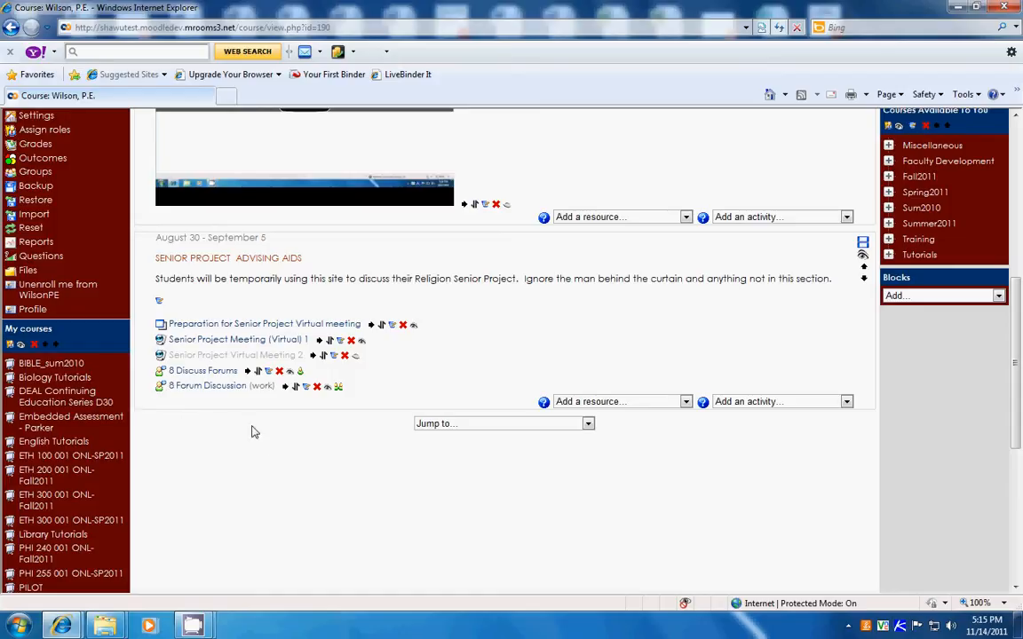
# - Open the course's groups administration and view the list of groupings with their groups and activities
pyautogui.scroll(1, 243, 418)
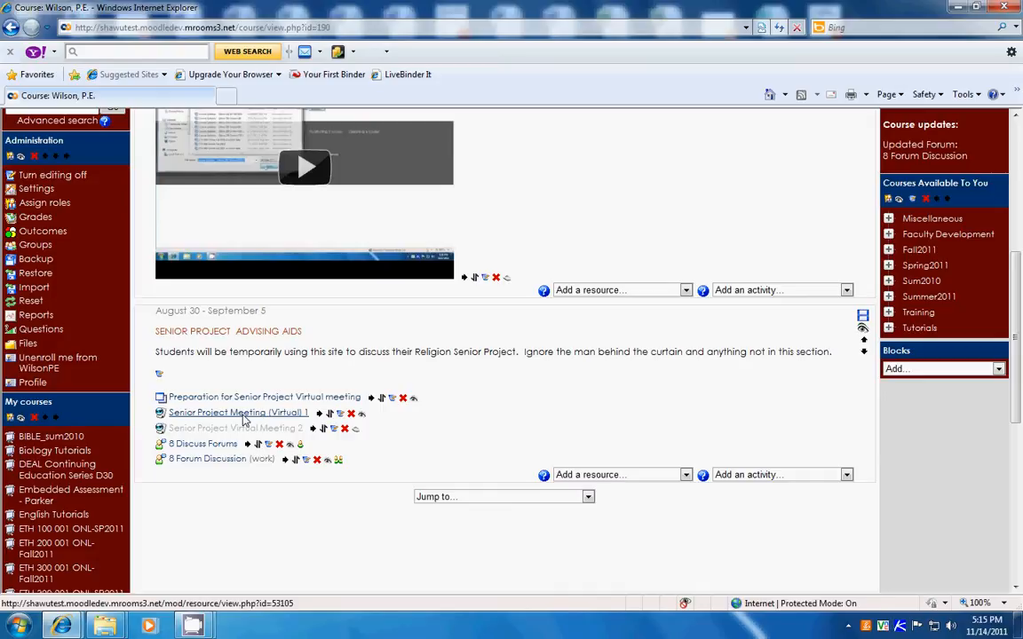
pyautogui.scroll(-1, 243, 418)
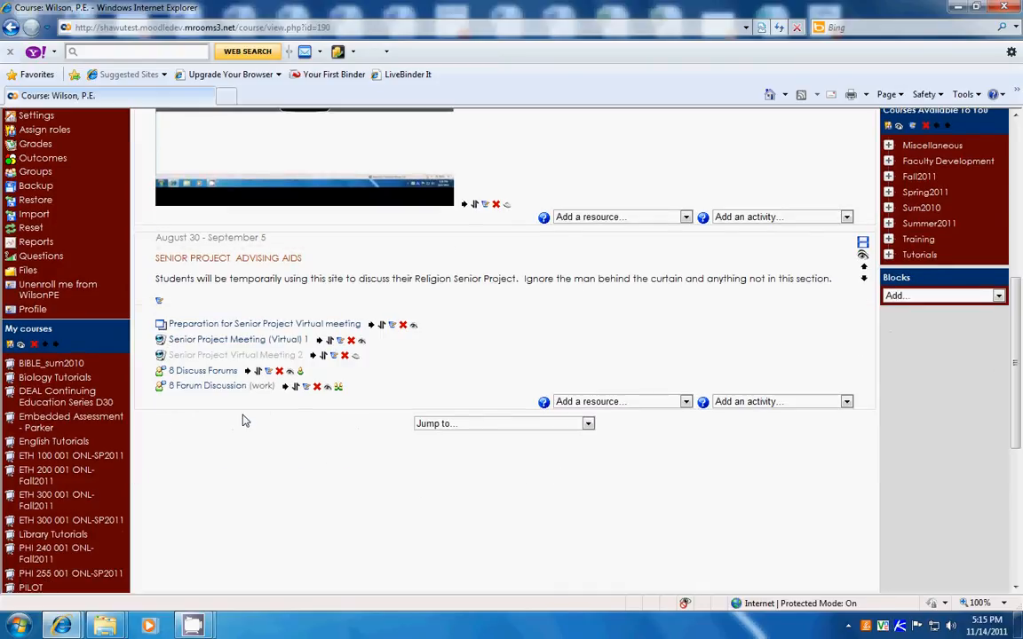
pyautogui.scroll(-1, 244, 418)
pyautogui.scroll(3, 244, 418)
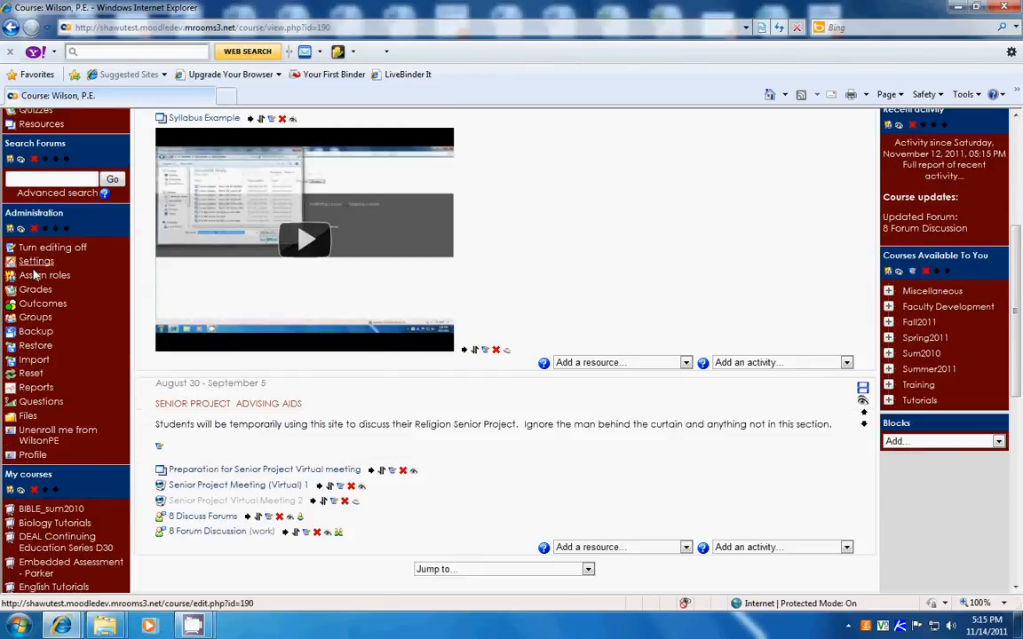
pyautogui.click(34, 319)
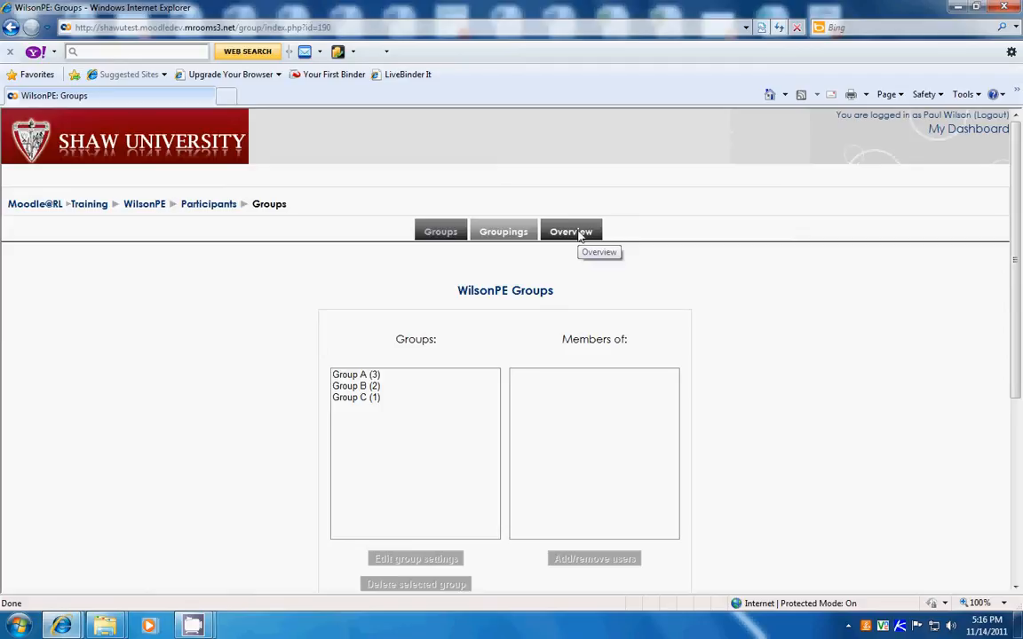
pyautogui.click(504, 232)
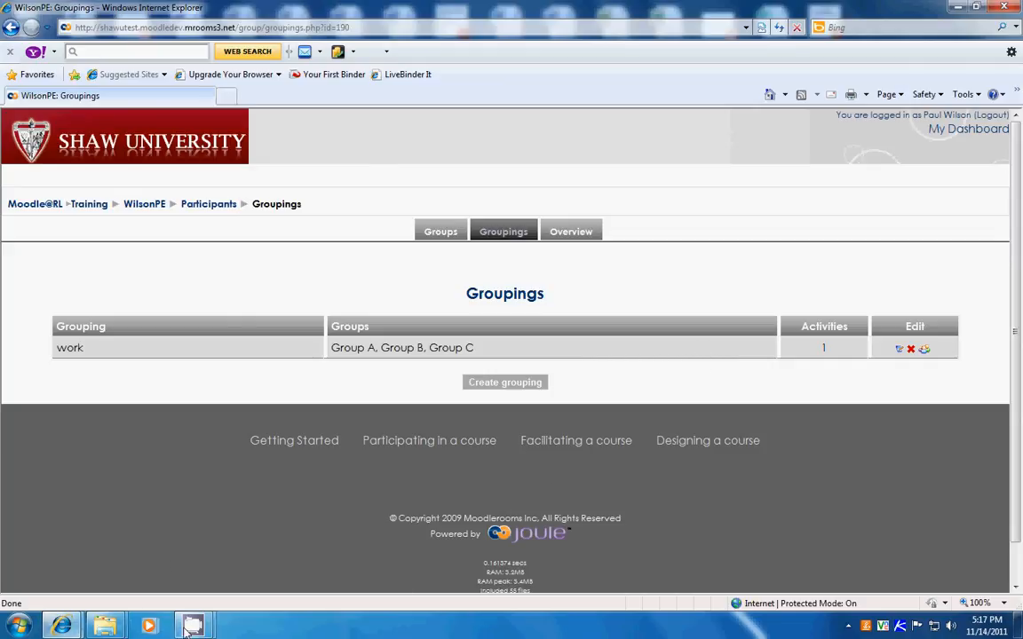
pyautogui.moveTo(193, 626)
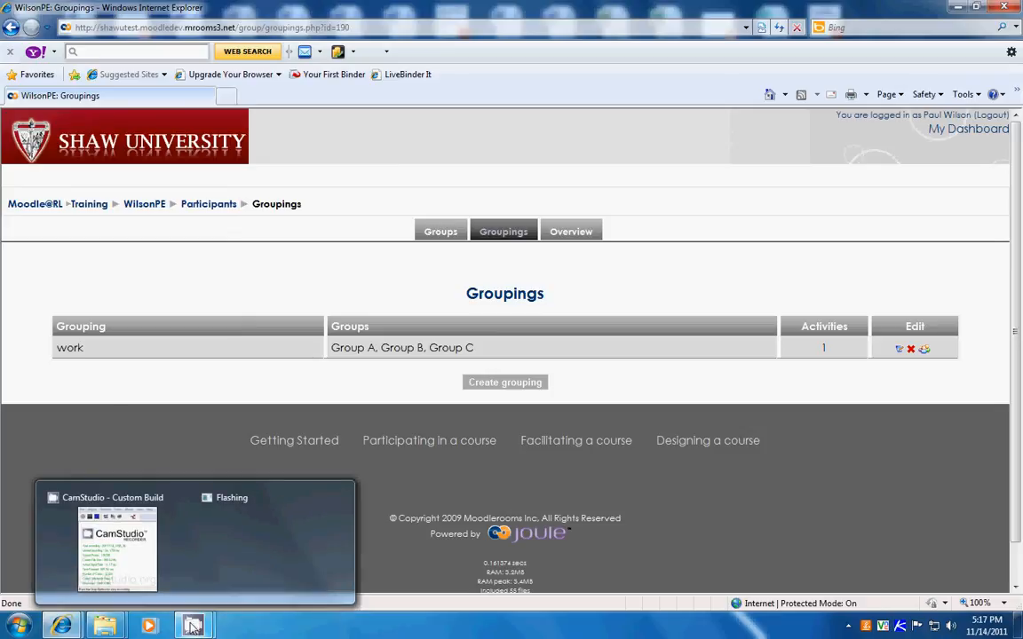
pyautogui.moveTo(146, 572)
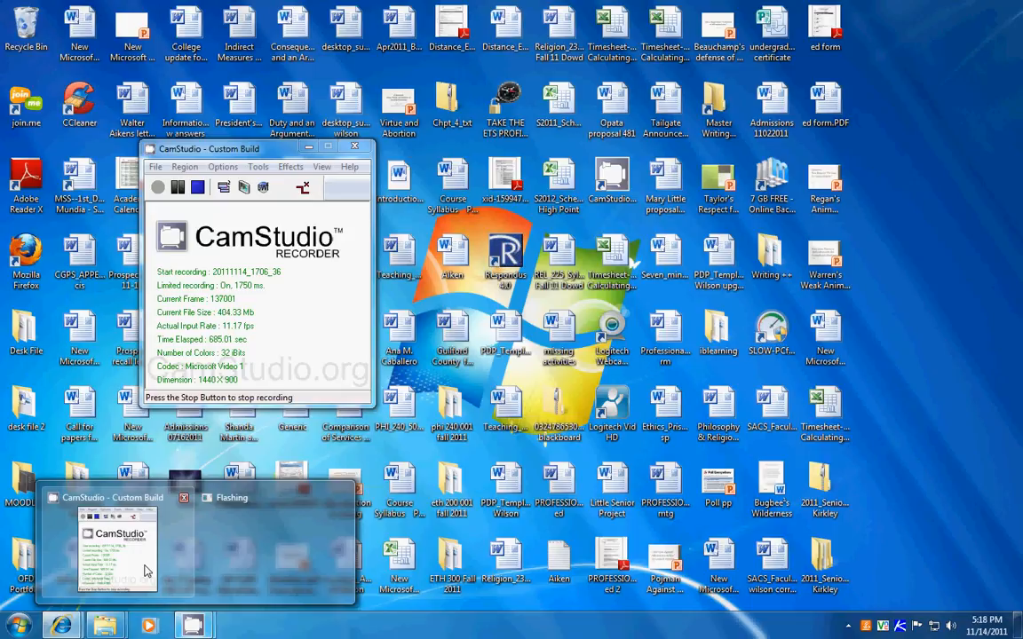
pyautogui.click(146, 572)
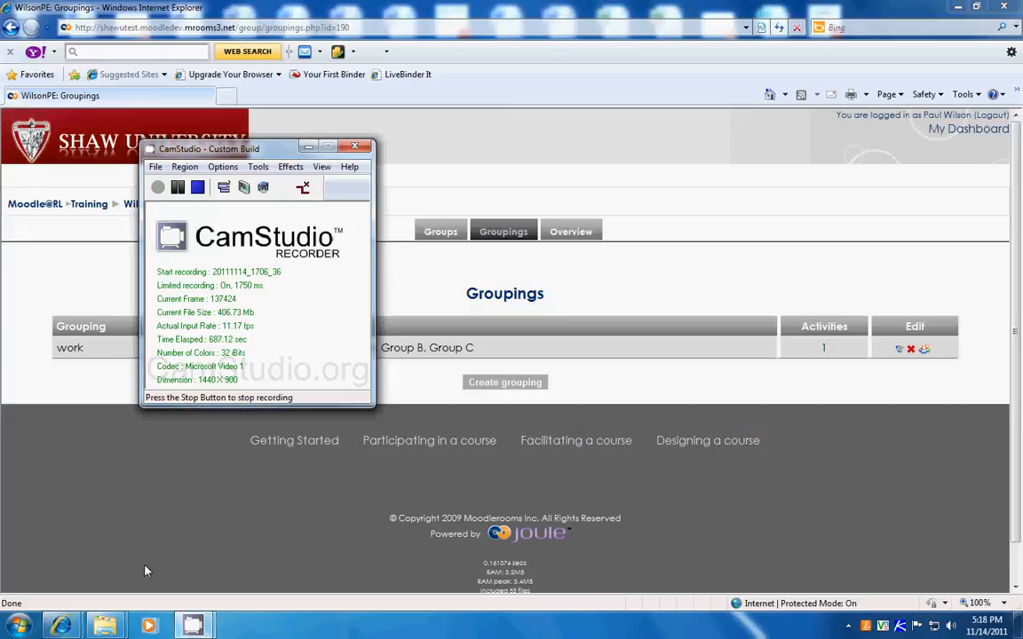